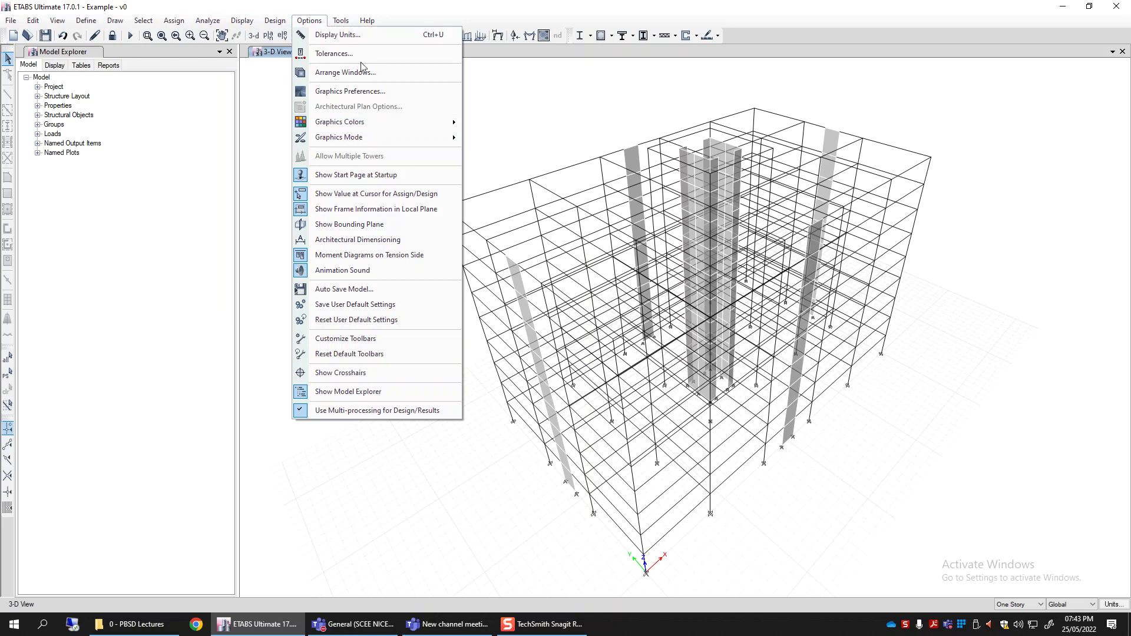
mouse_move(382, 123)
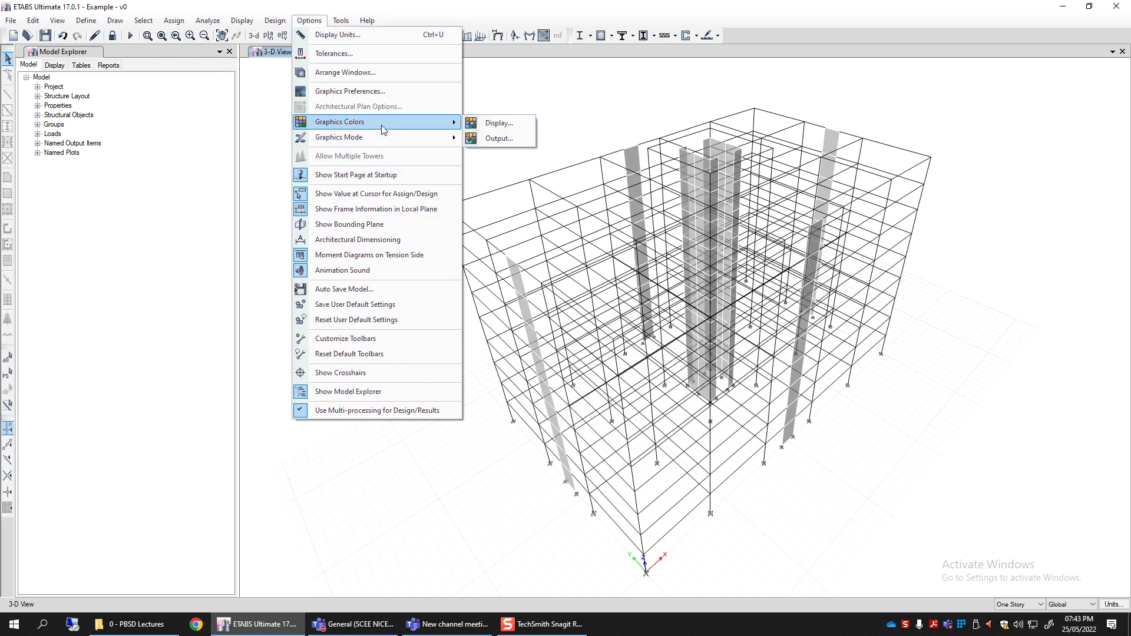
left_click(500, 123)
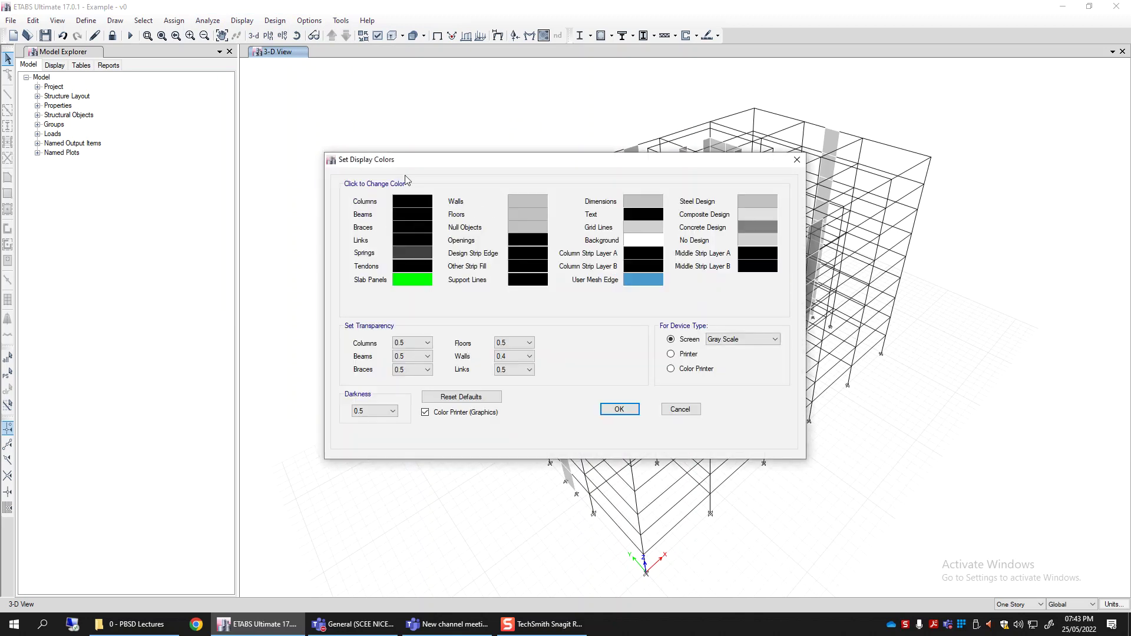
left_click(679, 409)
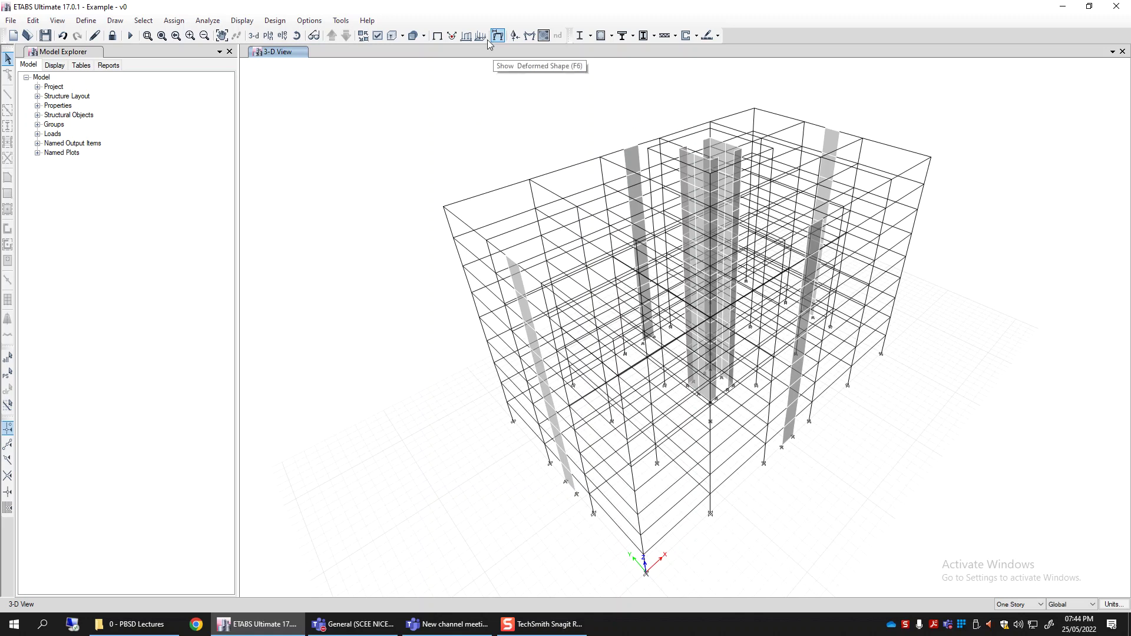
Step: Open the deformed shape settings and choose the Northridge Ground Motion-1 case with results by Time
left_click(273, 23)
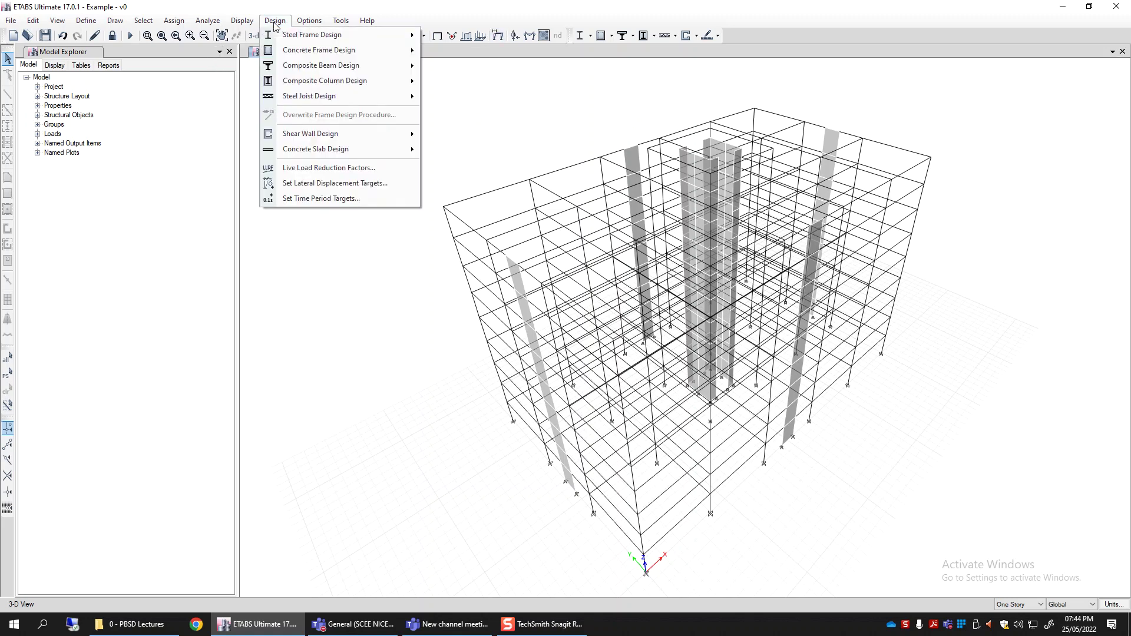
mouse_move(240, 25)
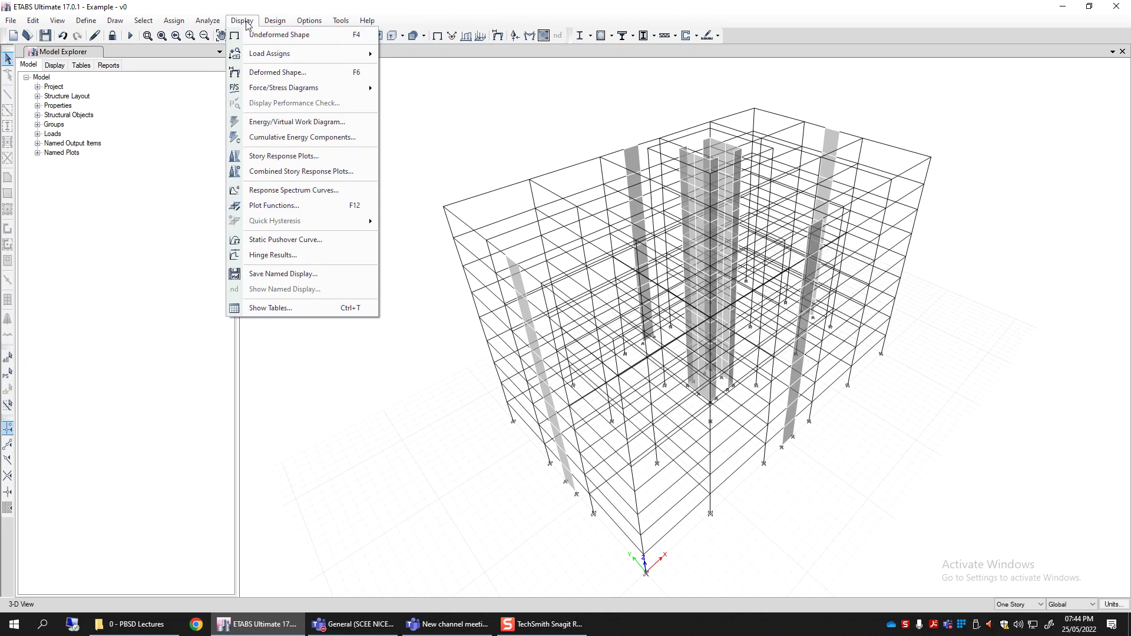
left_click(268, 73)
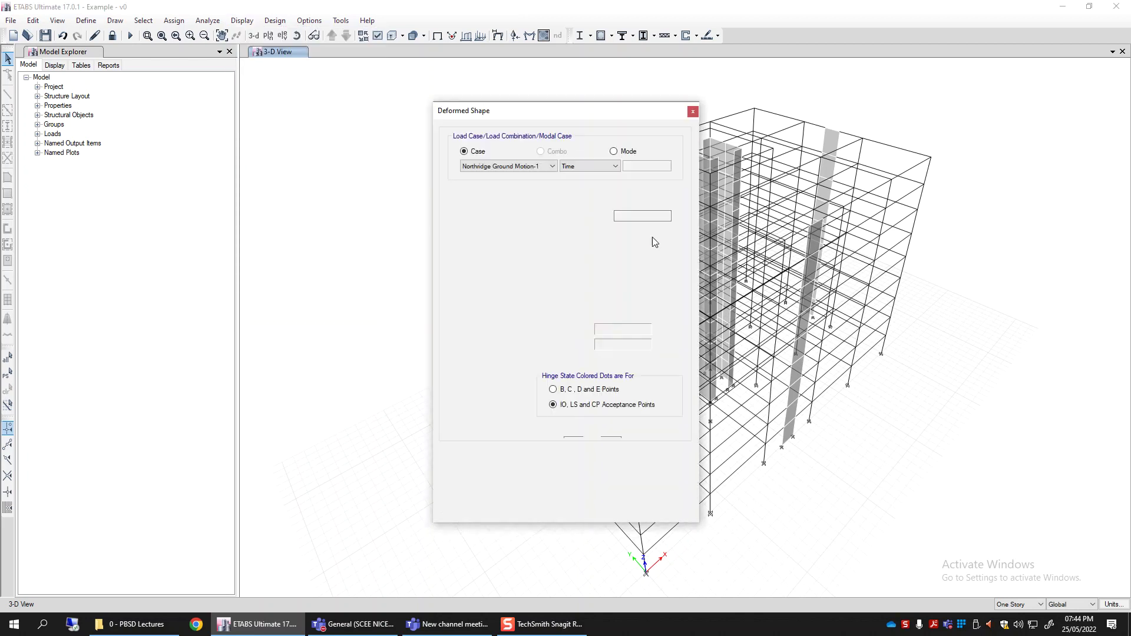
left_click_drag(580, 117, 312, 104)
left_click(248, 154)
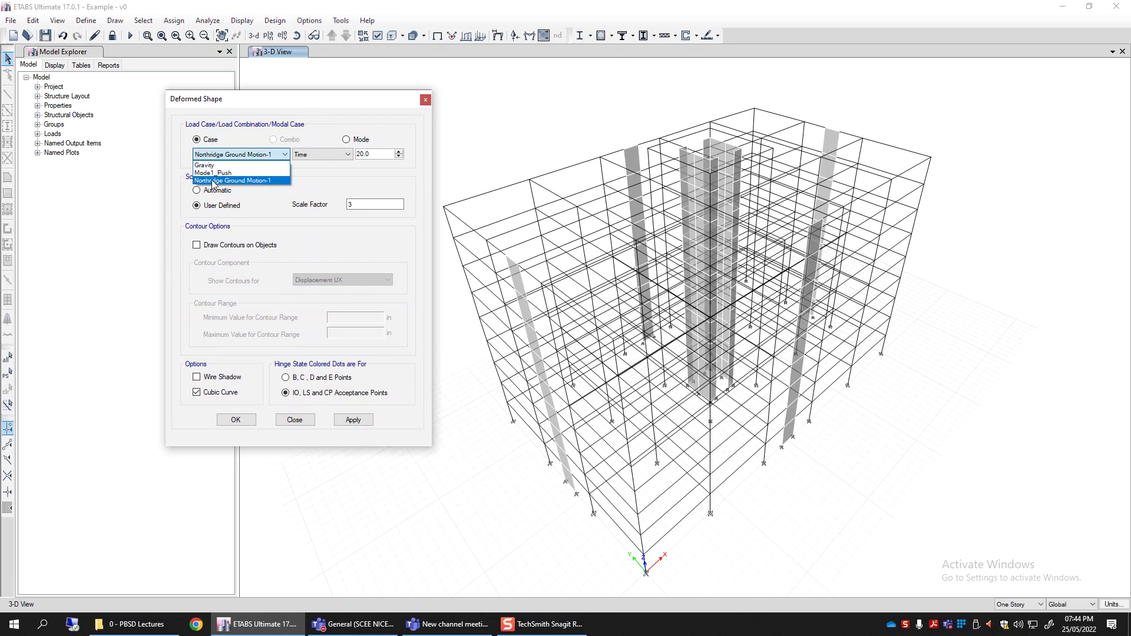
left_click(255, 180)
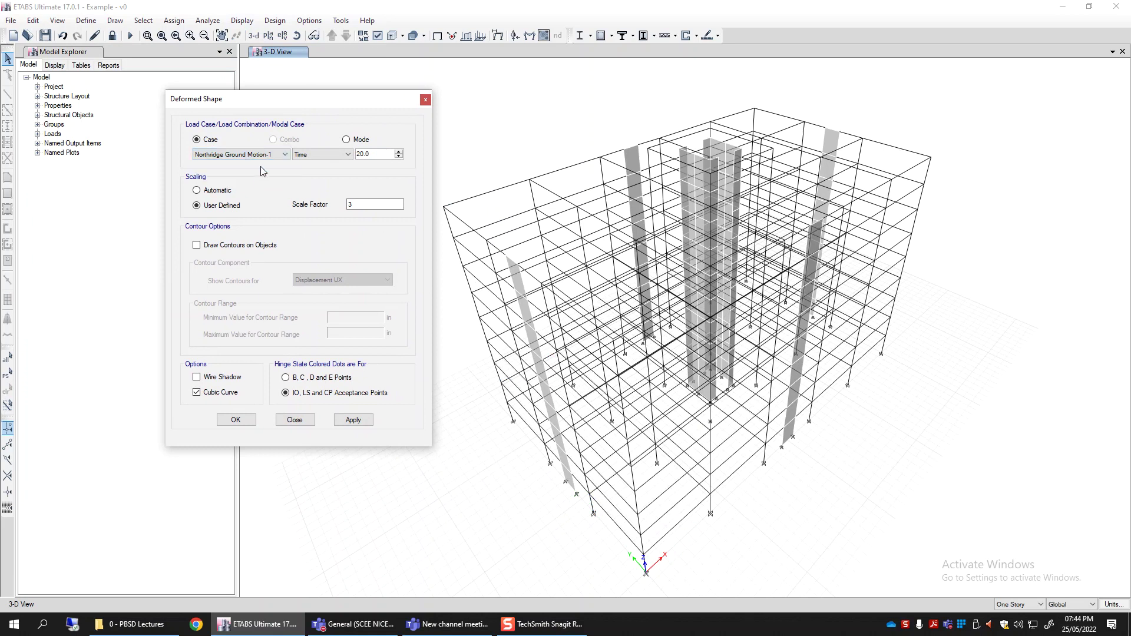
left_click_drag(349, 105, 332, 109)
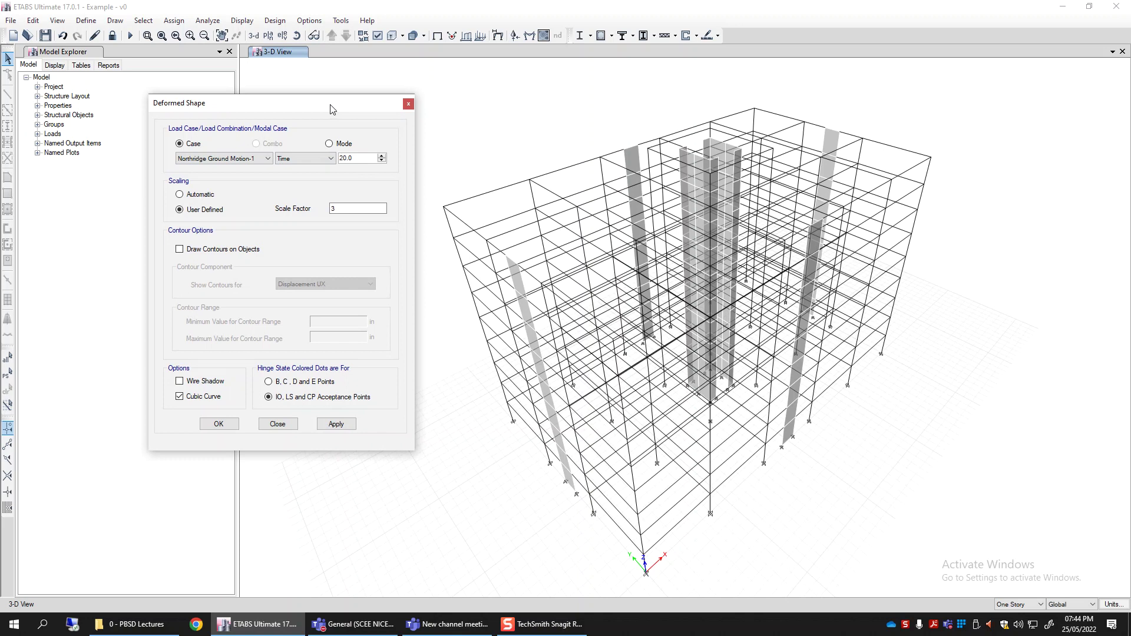
left_click(311, 158)
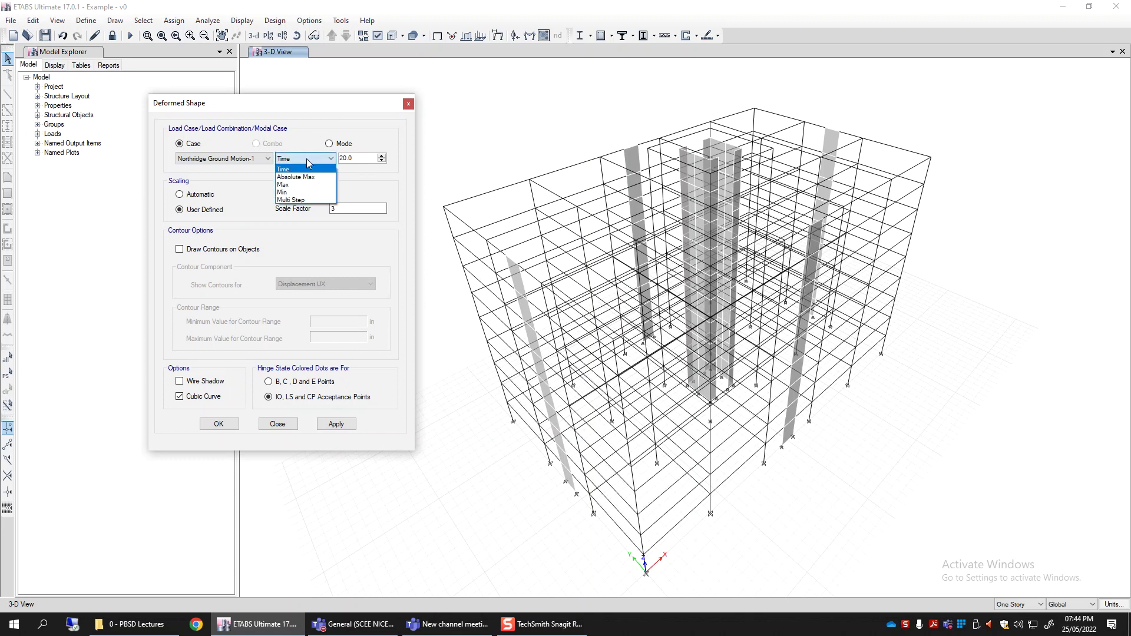
left_click(303, 170)
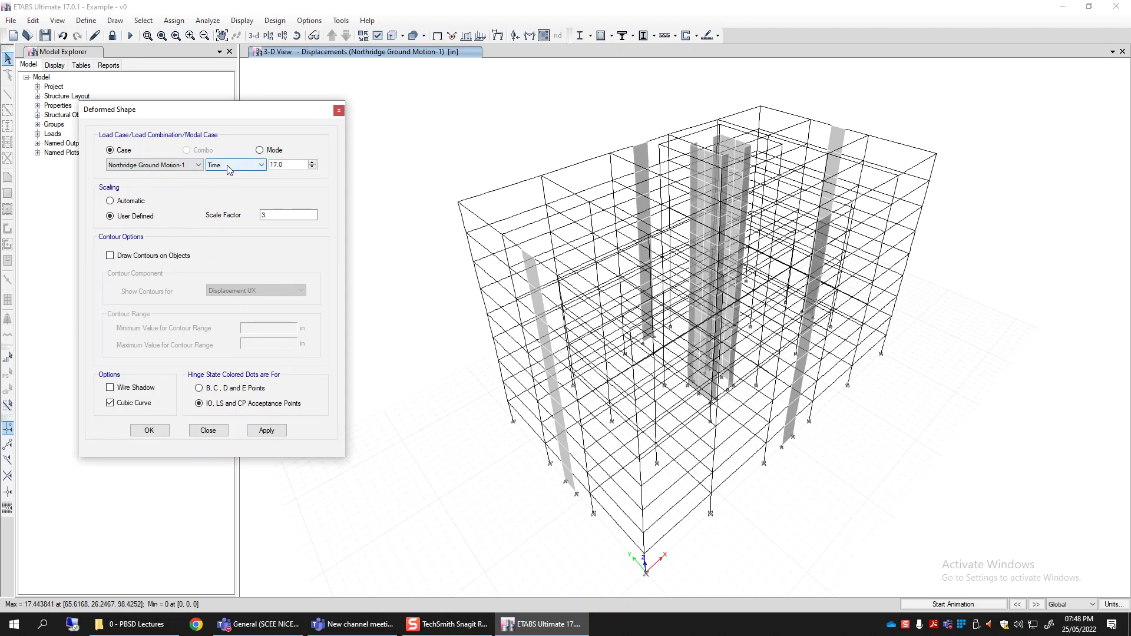
Step: Apply the deformed shape display for Northridge Ground Motion-1 at a time of 20
left_click(227, 165)
left_click(227, 169)
key("Tab")
type("20")
left_click(207, 166)
left_click(224, 175)
left_click(278, 433)
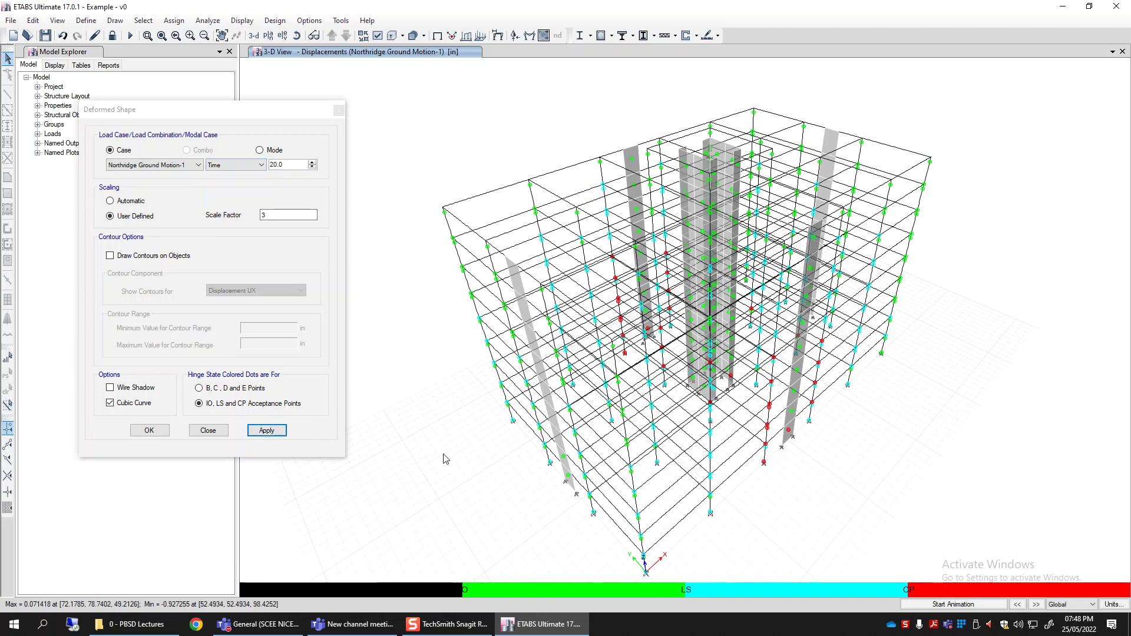
Step: Inspect the coloured hinge states on the frame, choose the B, C, D and E Points option, and close the settings without applying
mouse_move(577, 220)
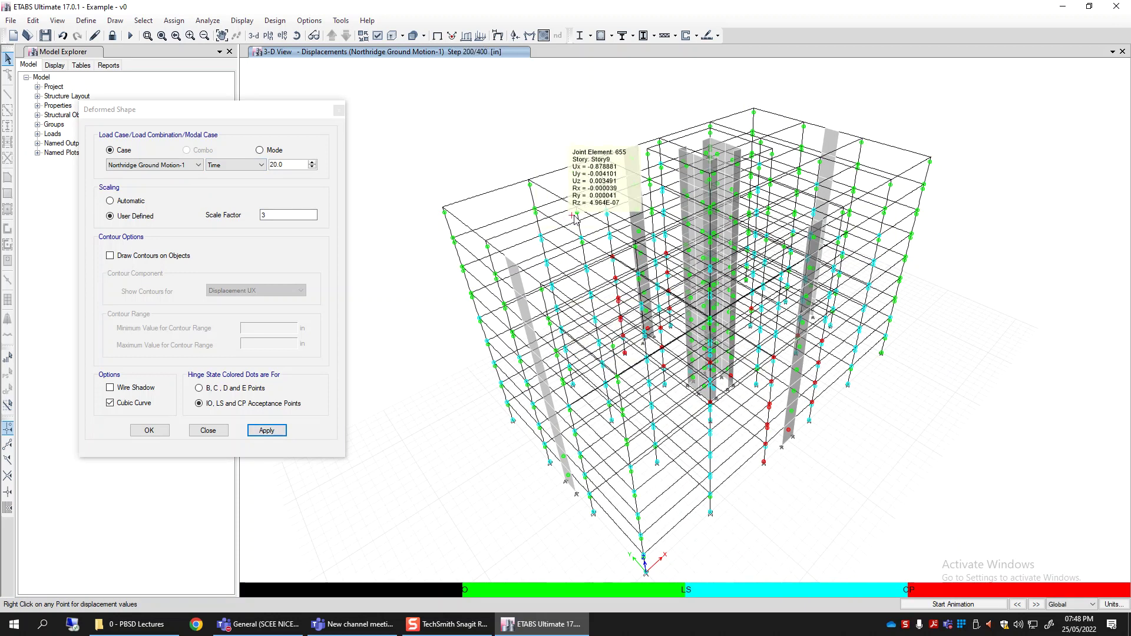
mouse_move(910, 189)
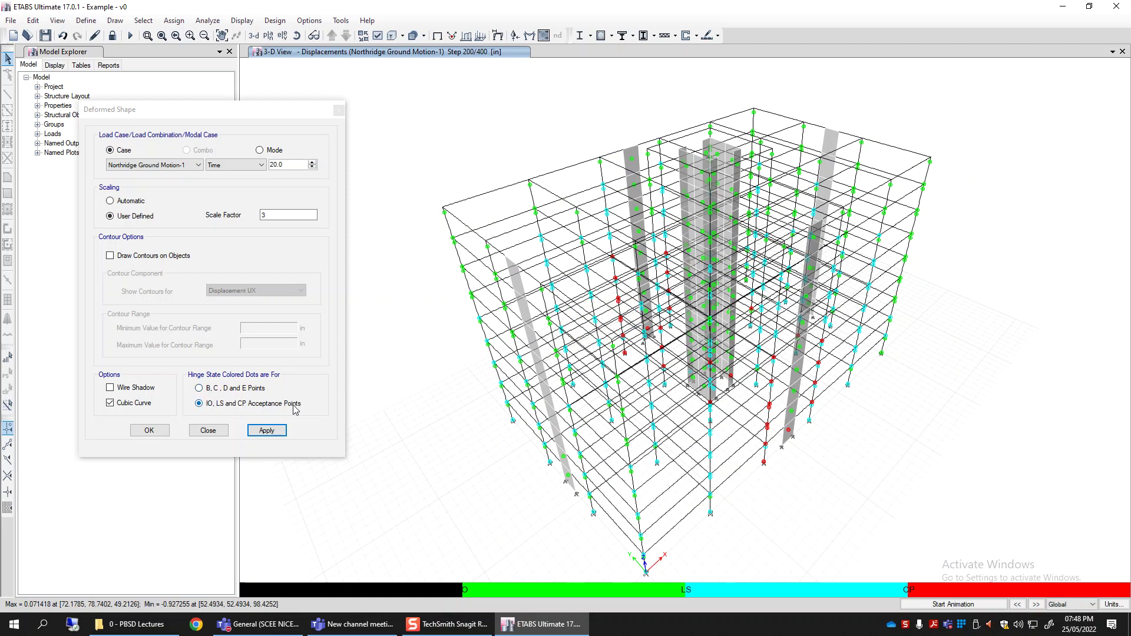
mouse_move(574, 403)
mouse_move(204, 115)
left_mouse_down()
mouse_move(221, 113)
mouse_move(208, 120)
left_mouse_up()
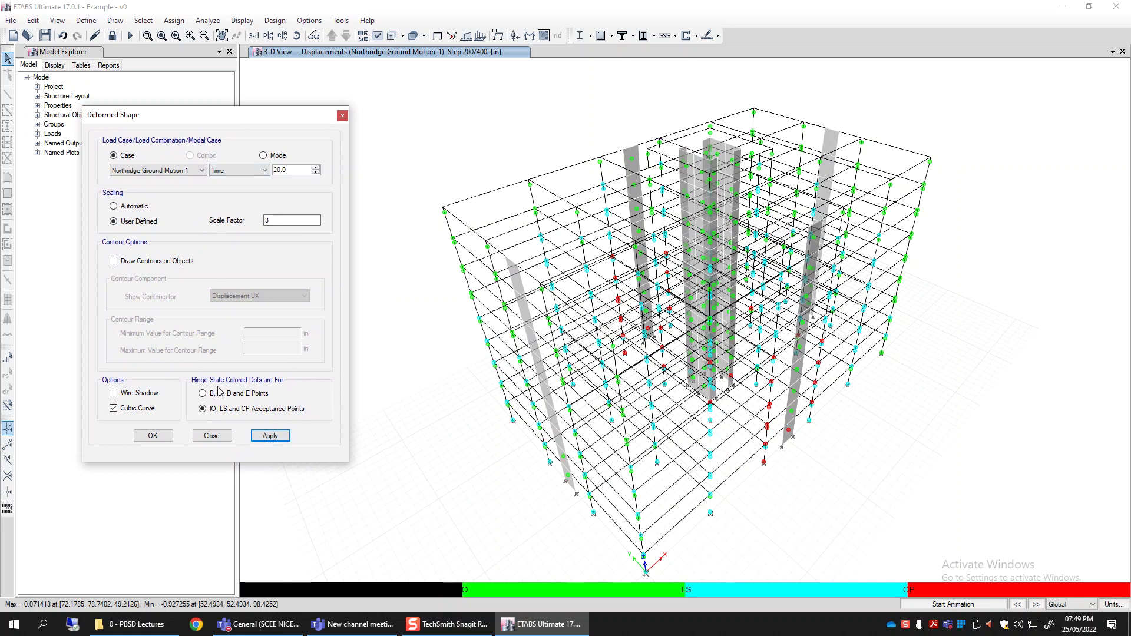
left_click(203, 394)
left_click(209, 436)
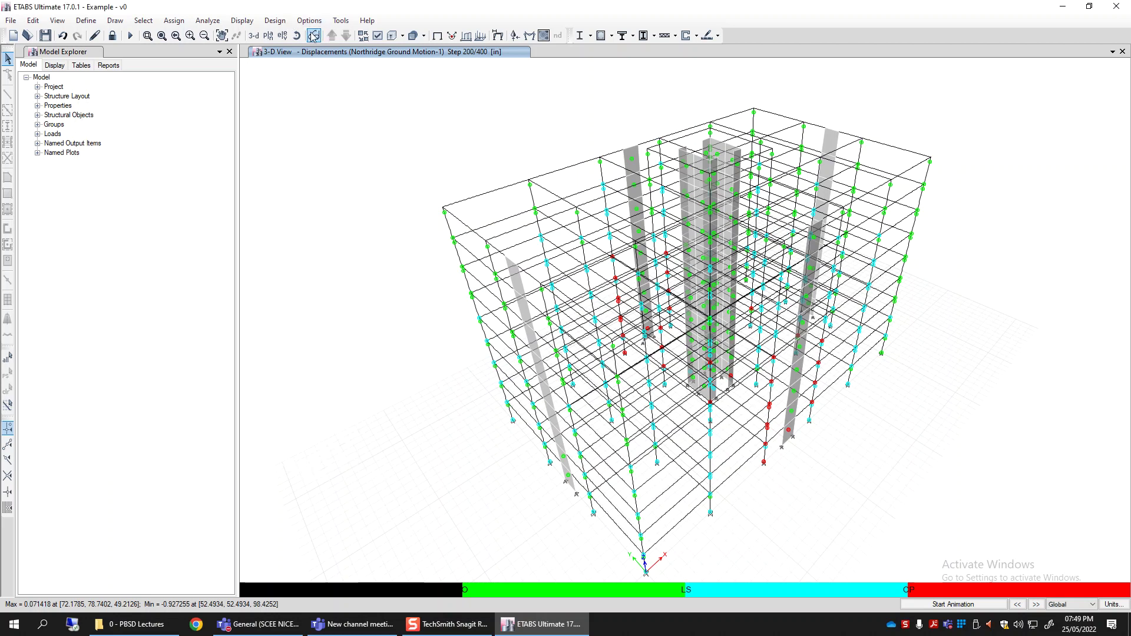
Step: Show the hinge results and widen the hinge response plot beside the 3-D view
left_click(239, 21)
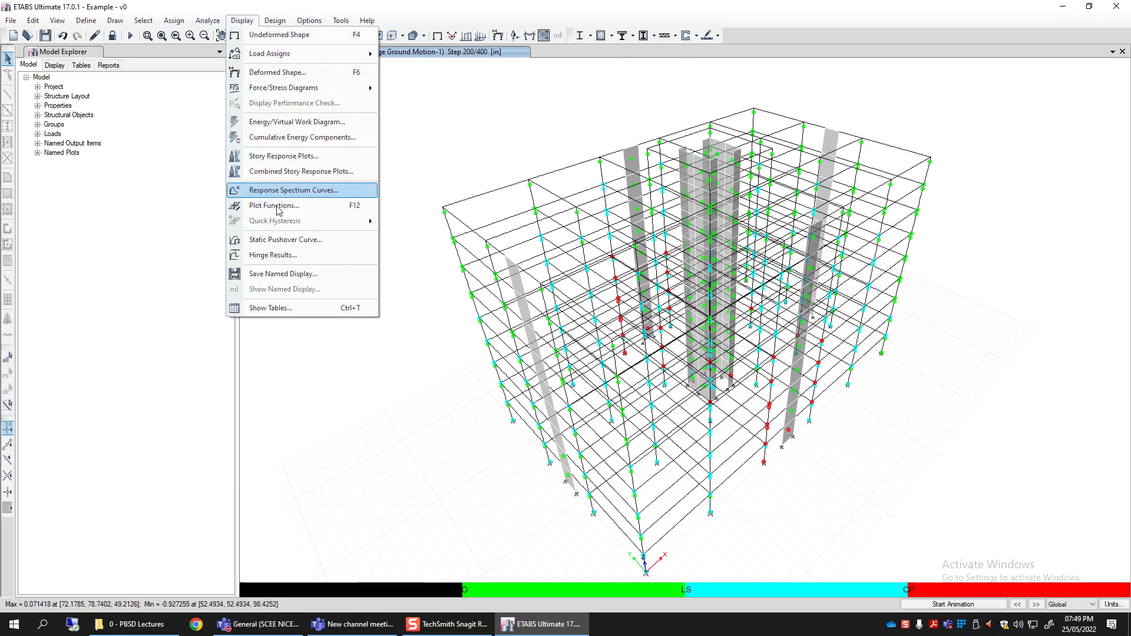
left_click(313, 255)
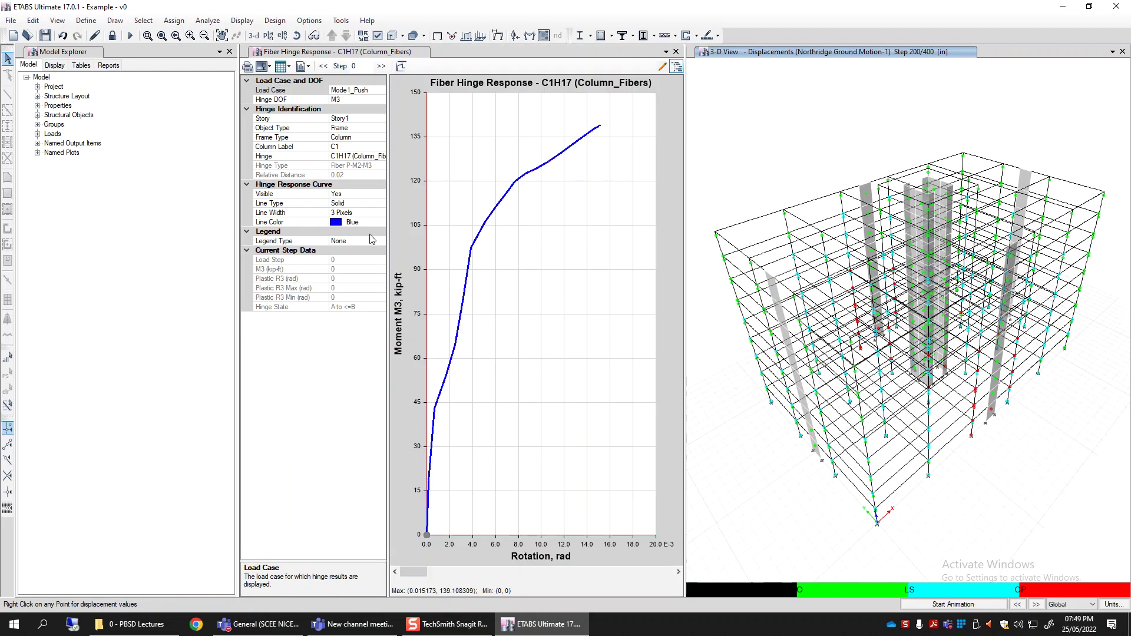
mouse_move(898, 222)
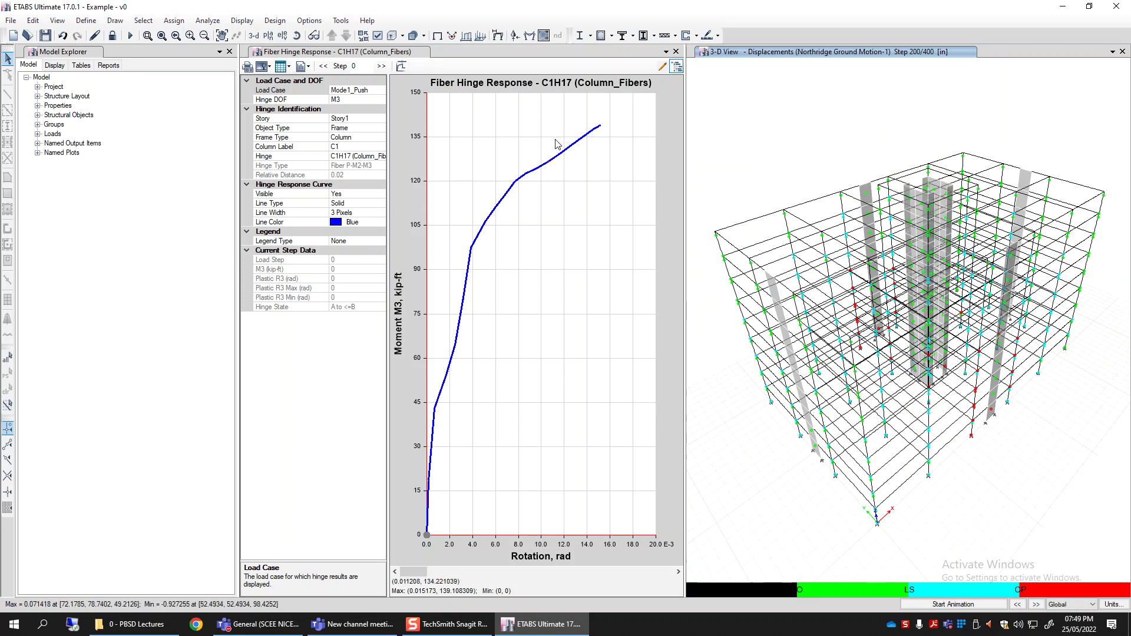
left_click(364, 92)
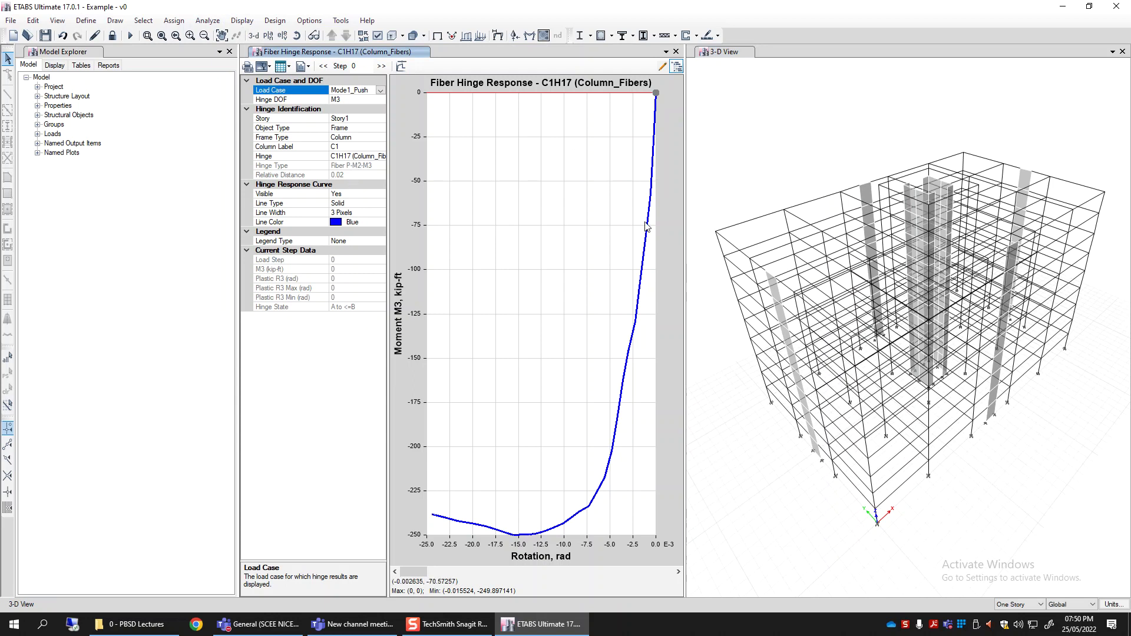
left_click_drag(684, 224, 802, 224)
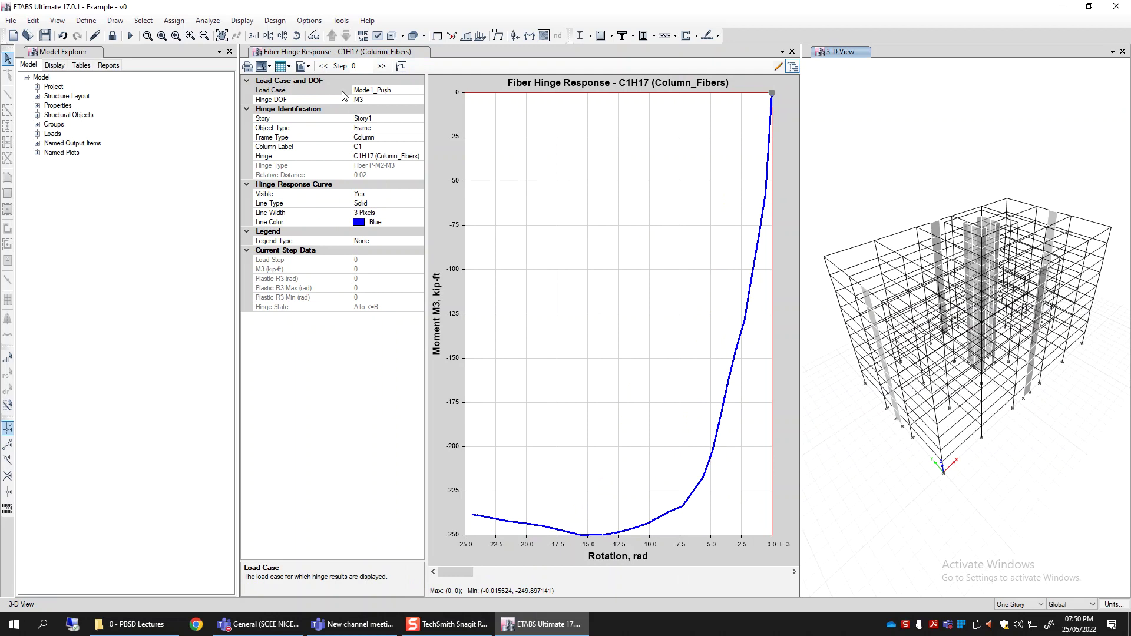
Step: Set the load case of the hinge response plot to Northridge Ground Motion-1
left_click(403, 91)
left_click(418, 90)
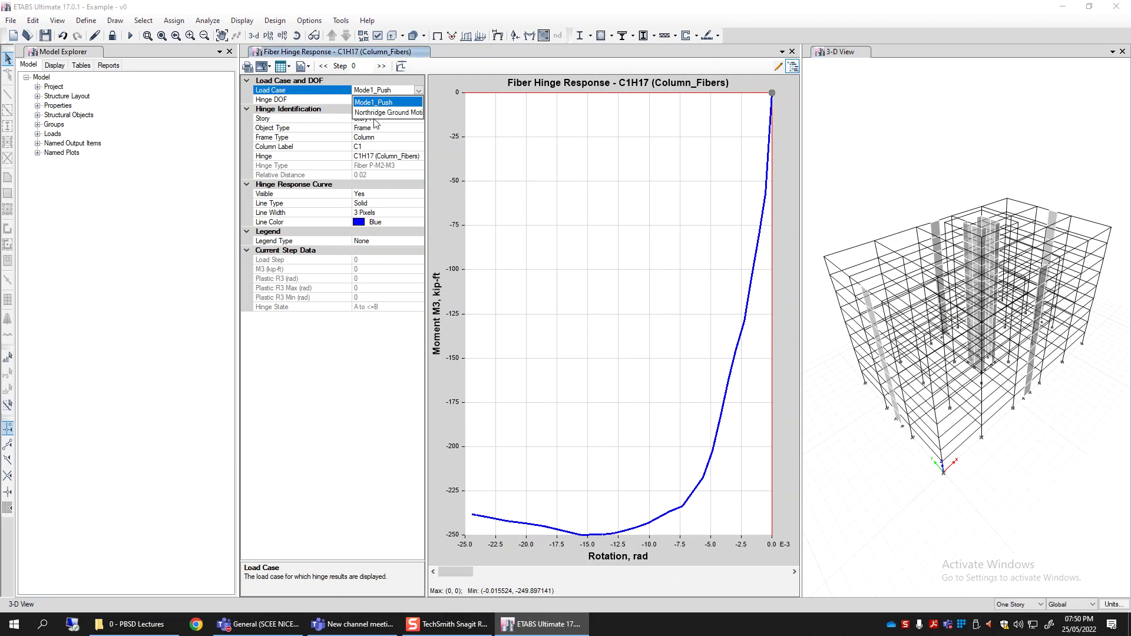
key("Escape")
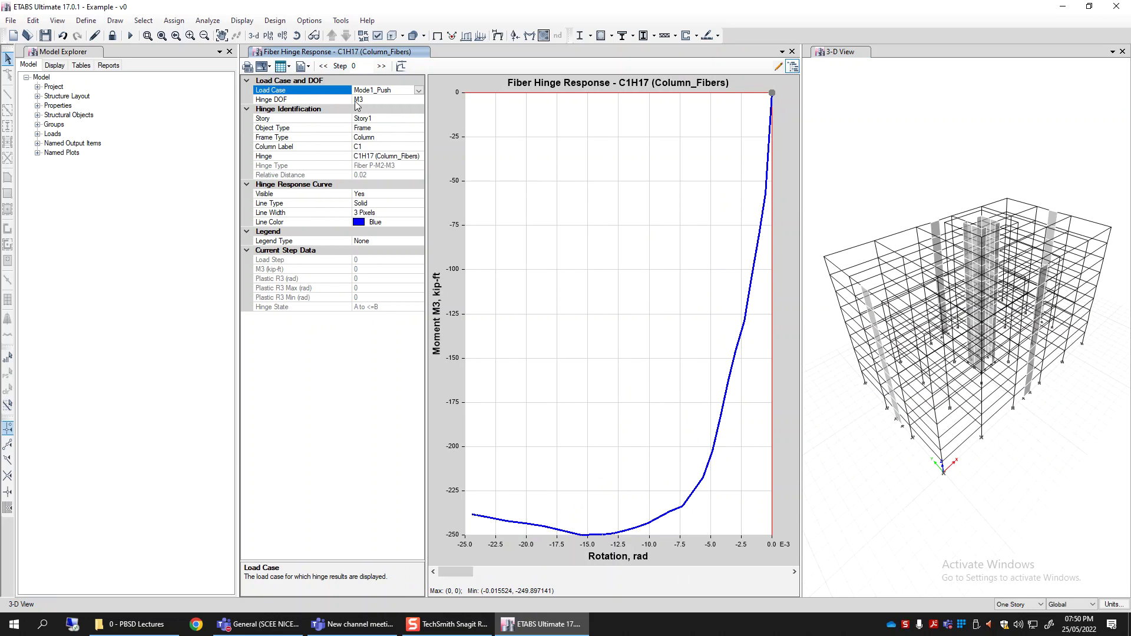
key("Down")
Step: Review the options for the hinge degree of freedom, story and object type, keeping M3, Story1 and Frame
left_click(367, 101)
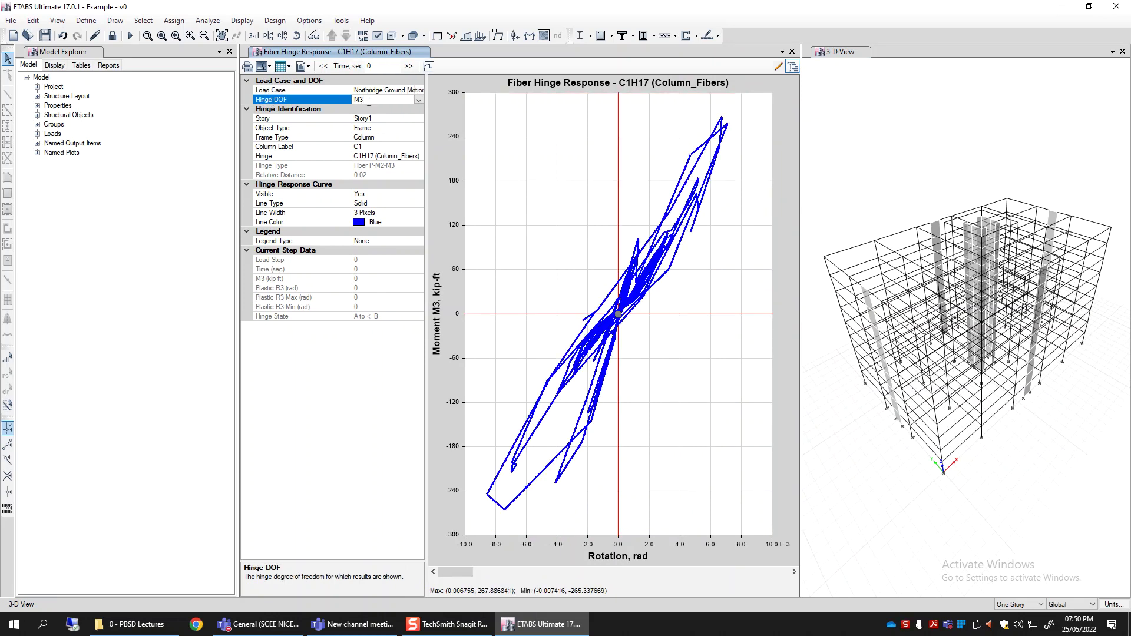
left_click(417, 100)
left_click(417, 107)
left_click(391, 118)
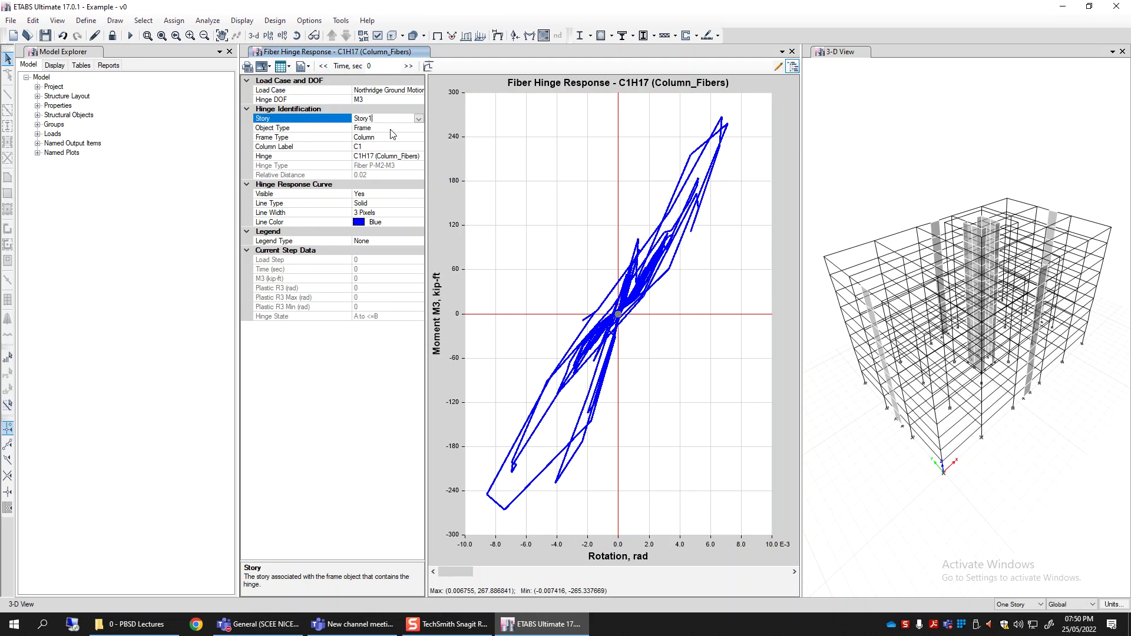
left_click(390, 129)
left_click(391, 129)
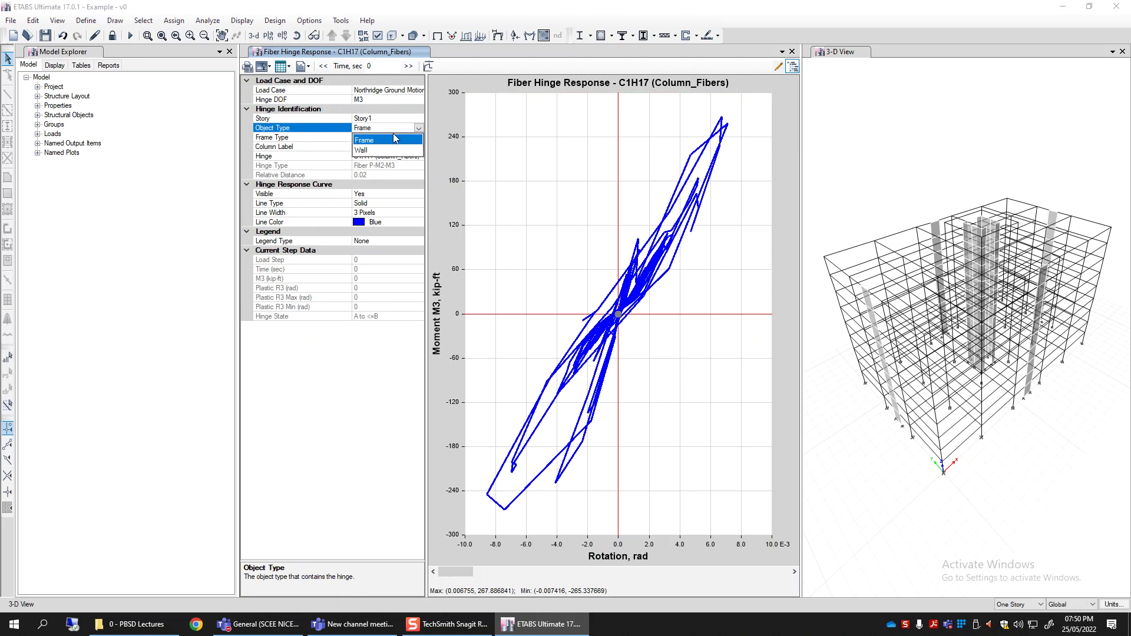
left_click(384, 142)
left_click(418, 121)
left_click(418, 127)
left_click(417, 118)
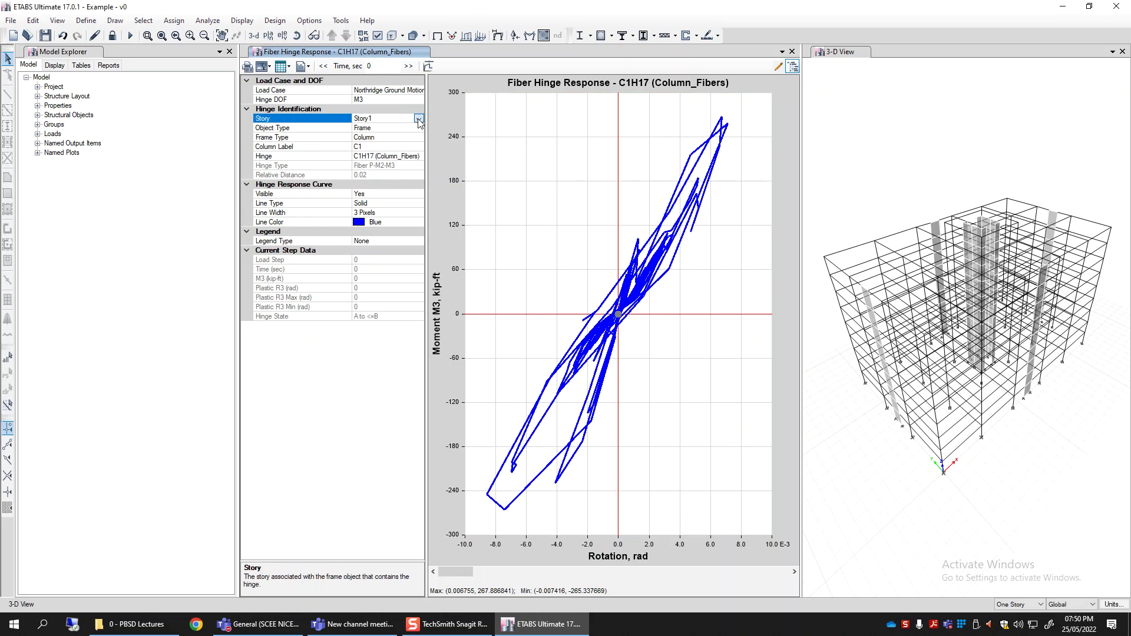
left_click(417, 119)
left_click(372, 122)
Step: Set the frame type of the plotted hinge to Beam
left_click(368, 138)
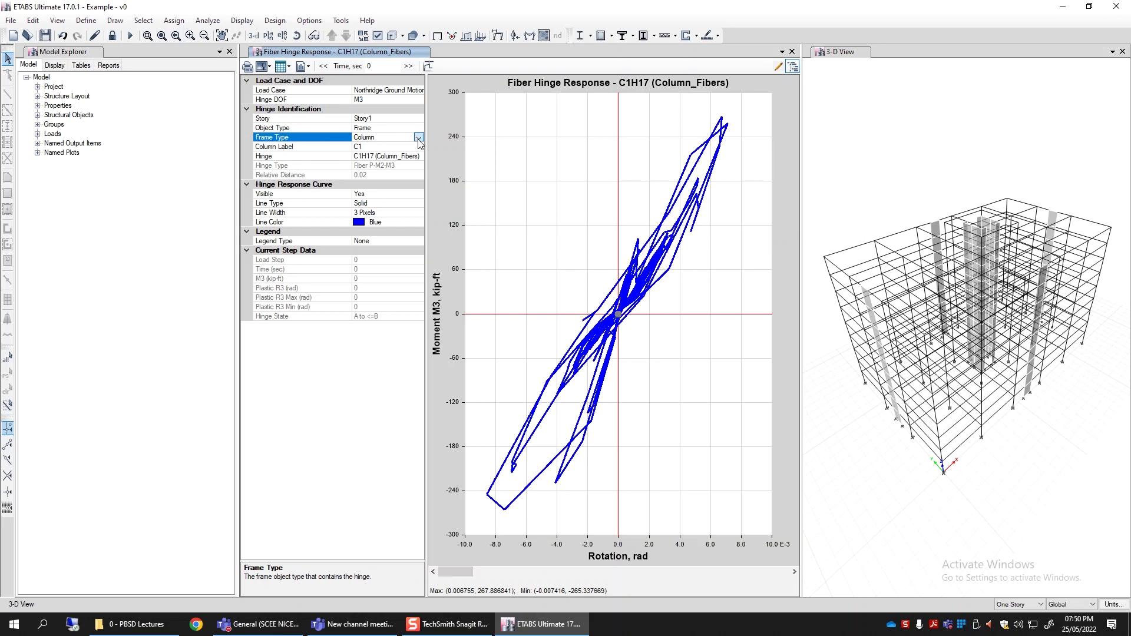
left_click(419, 138)
left_click(370, 163)
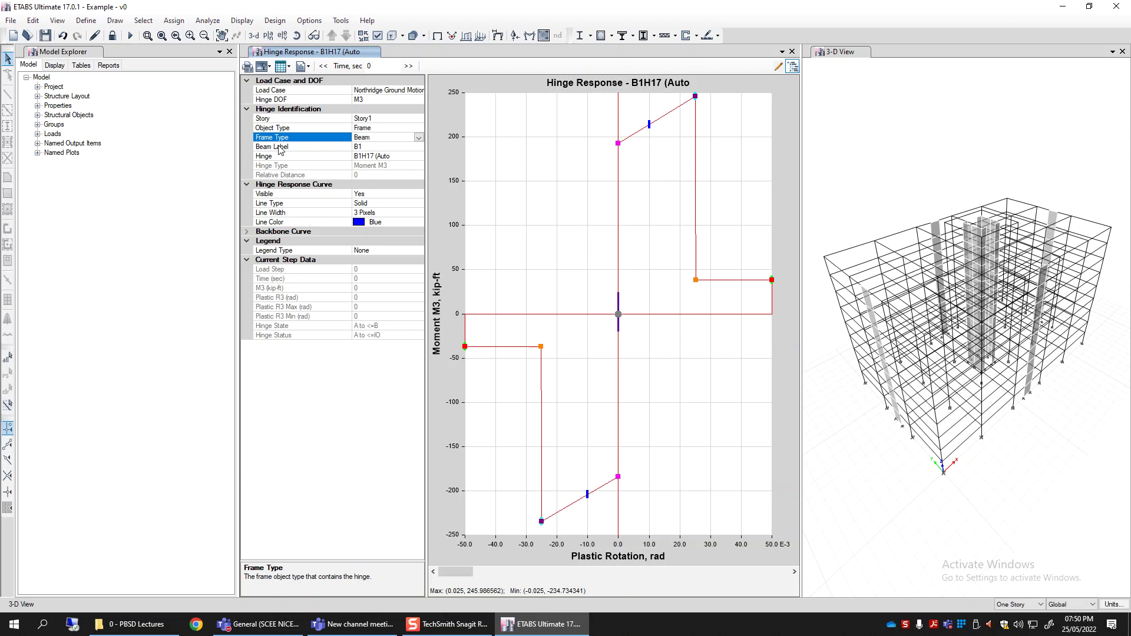
Step: Browse the beam labels on Story1 and select beam B10 for the hinge response plot
left_click(375, 148)
left_click(419, 147)
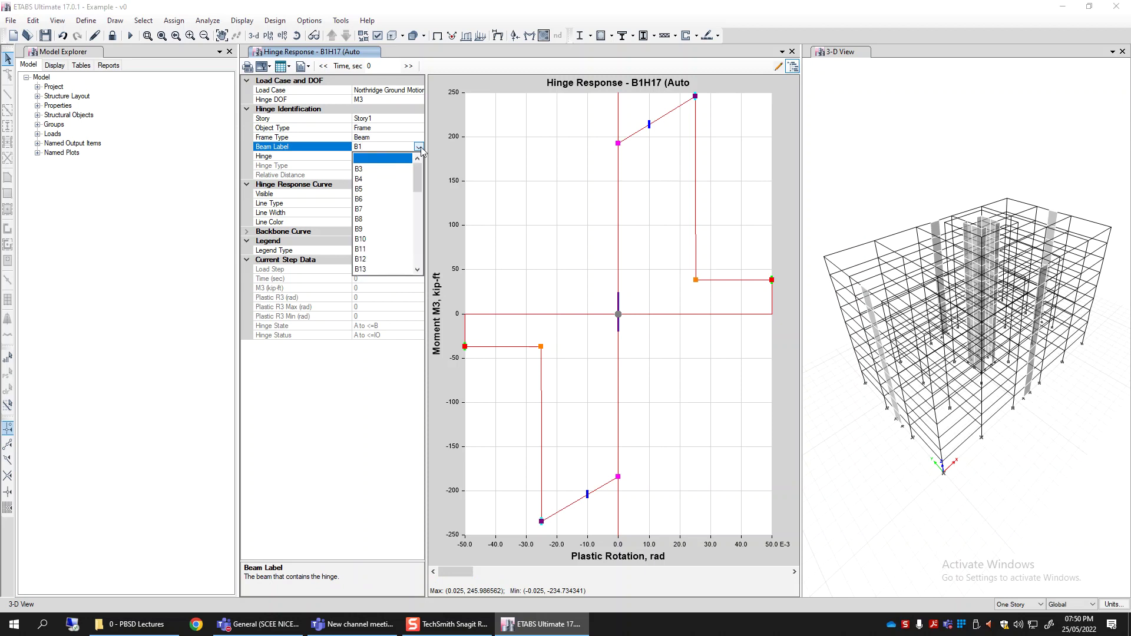
scroll(389, 212, "down", 10)
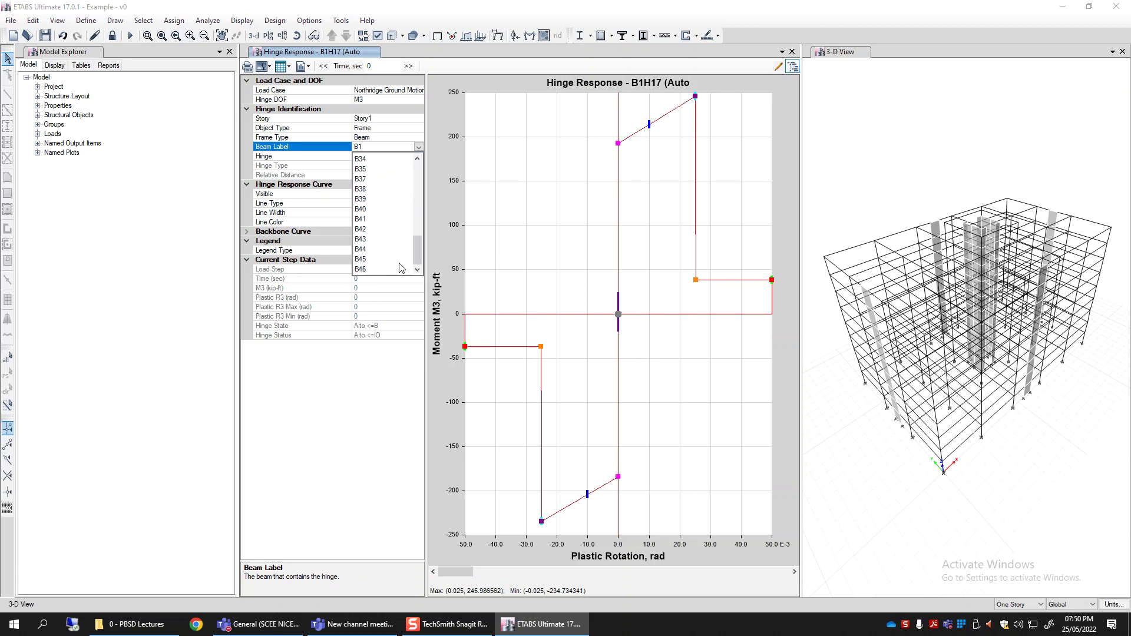
left_click_drag(420, 251, 418, 174)
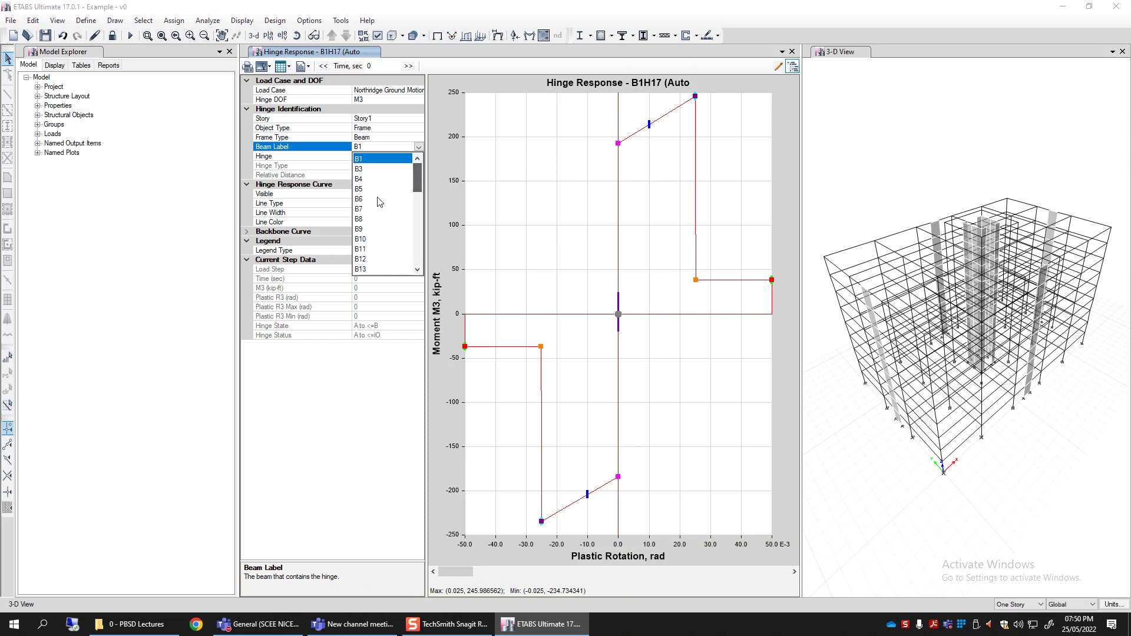
left_click(368, 240)
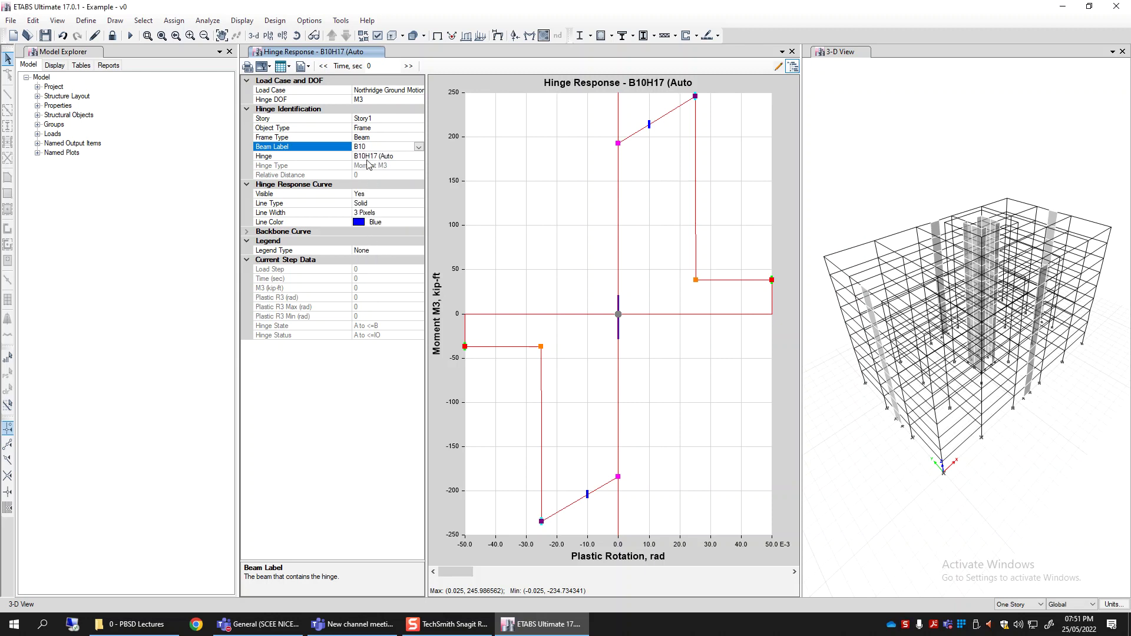
Step: Switch the plotted hinge of beam B10 to B10H18, check its hinge type and expand the backbone curve settings
left_click(390, 159)
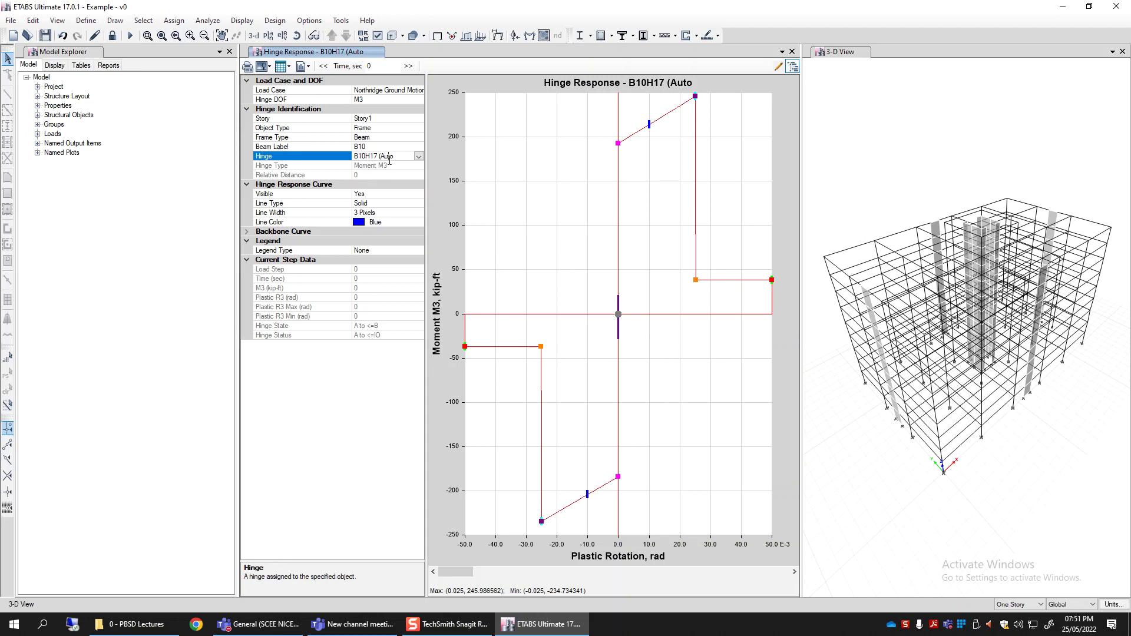
left_click(419, 156)
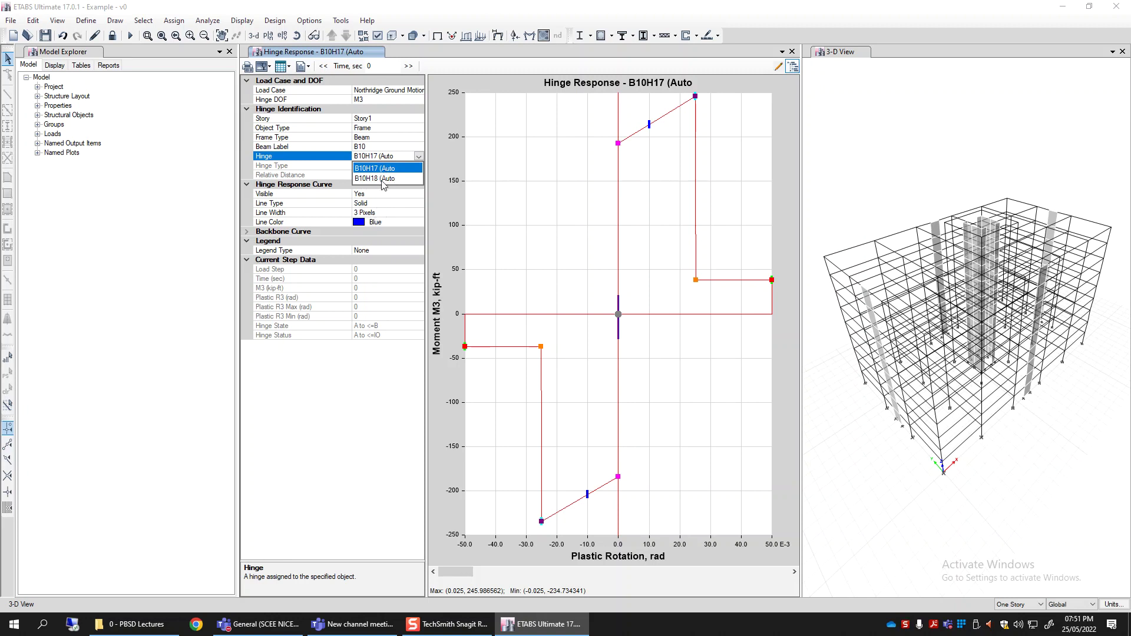
left_click(381, 178)
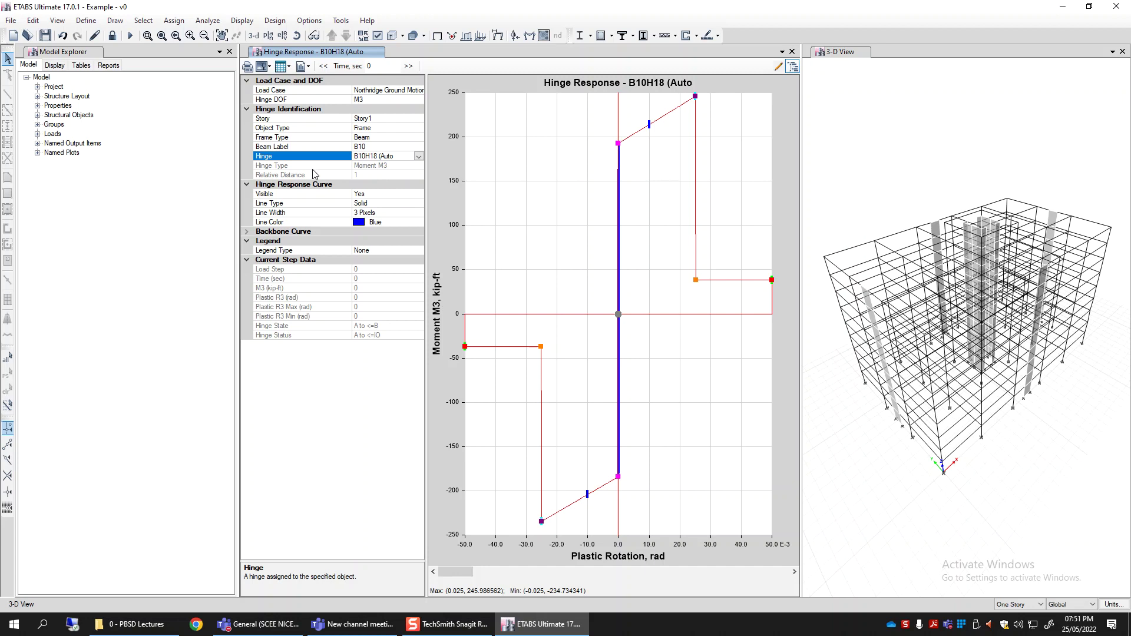
left_click(366, 165)
left_click_drag(389, 165, 367, 162)
left_click(369, 162)
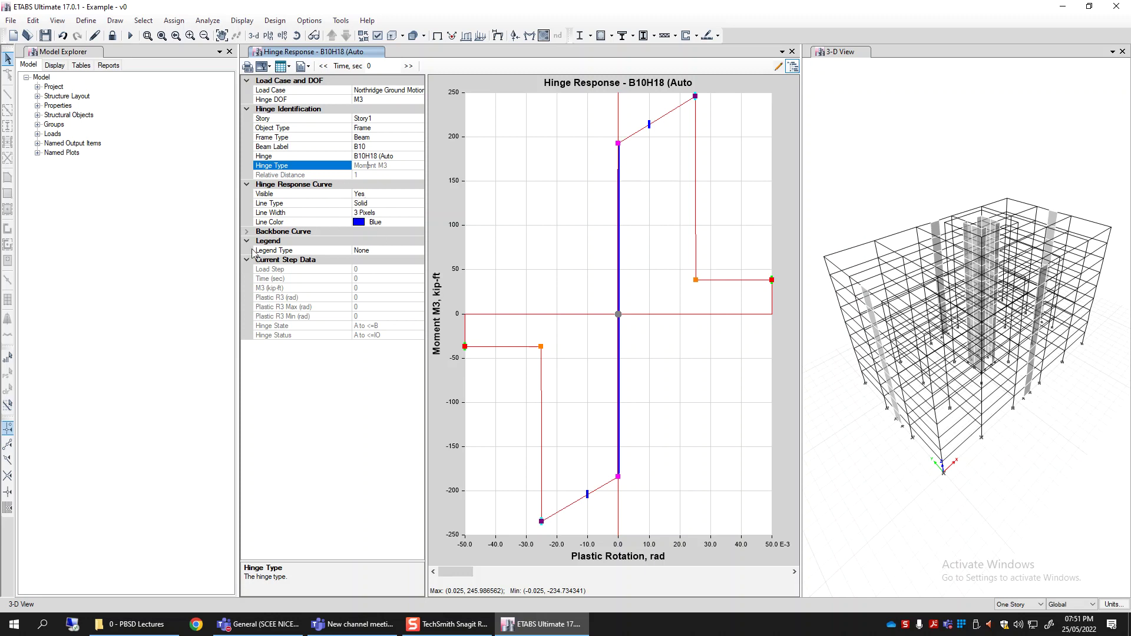
left_click(247, 231)
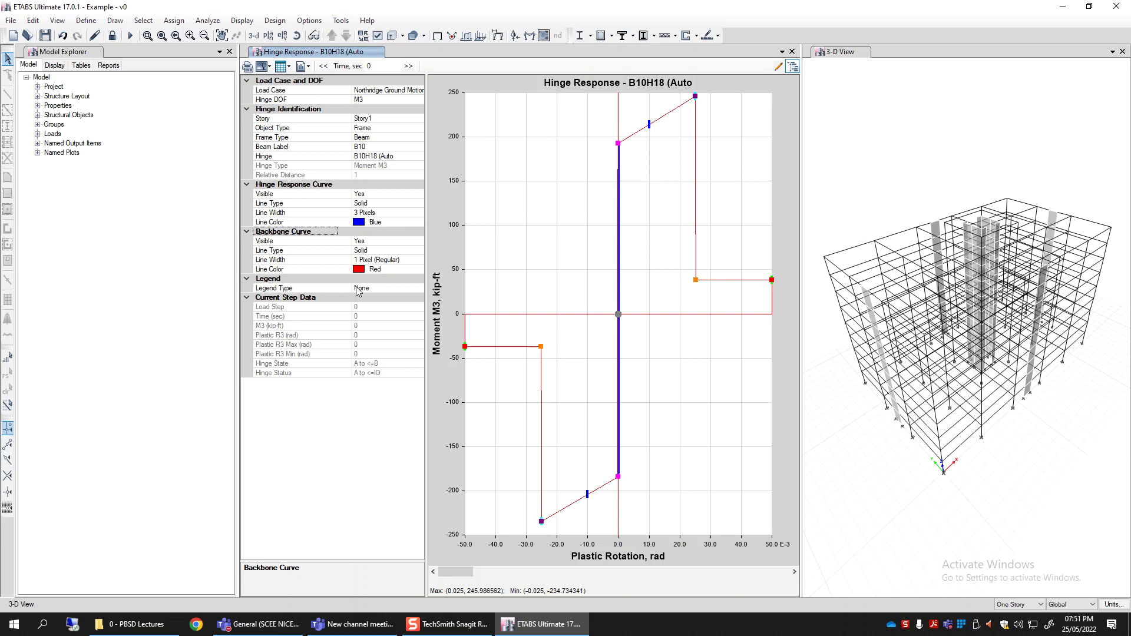
Step: Advance the current time of the B10H18 hinge response stepwise from 0 to 2.8 sec
left_click(303, 309)
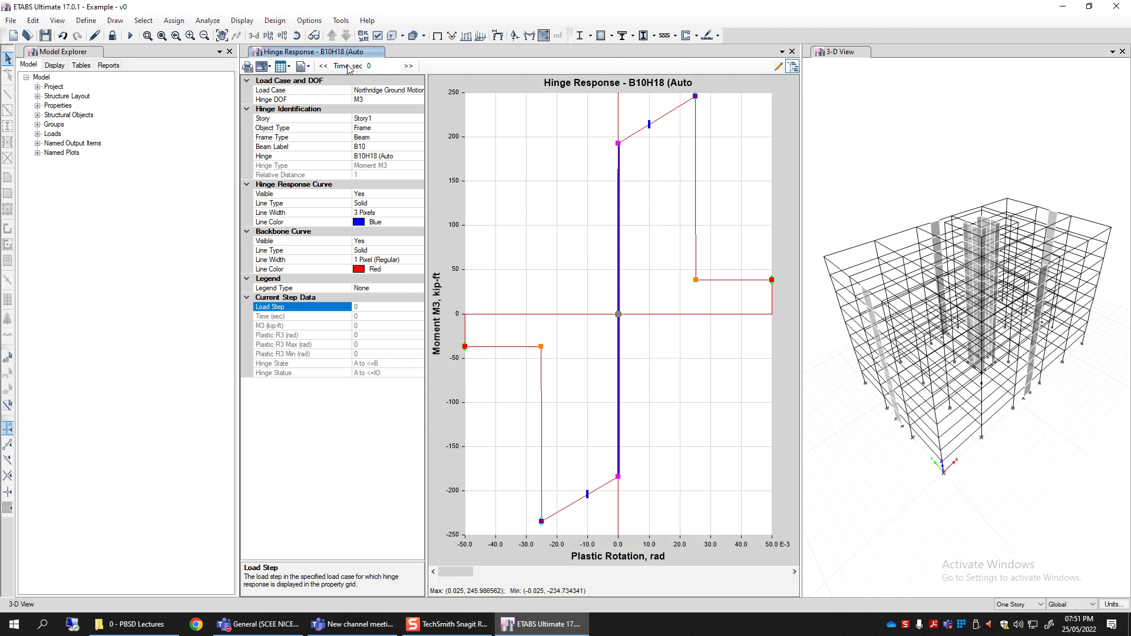
left_click(367, 67)
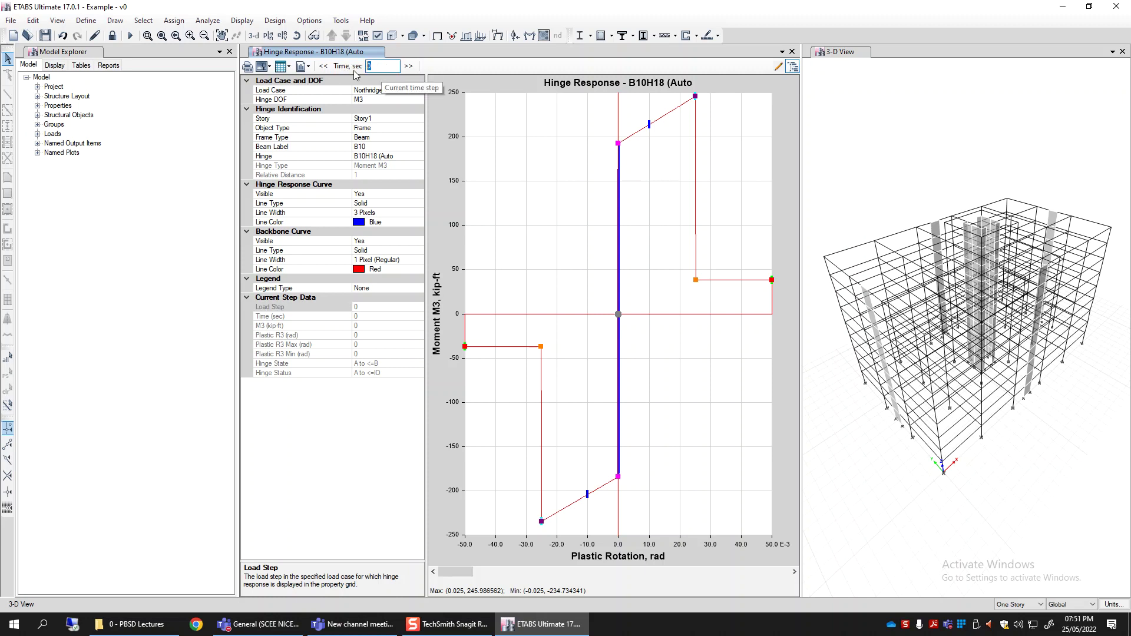
type("0")
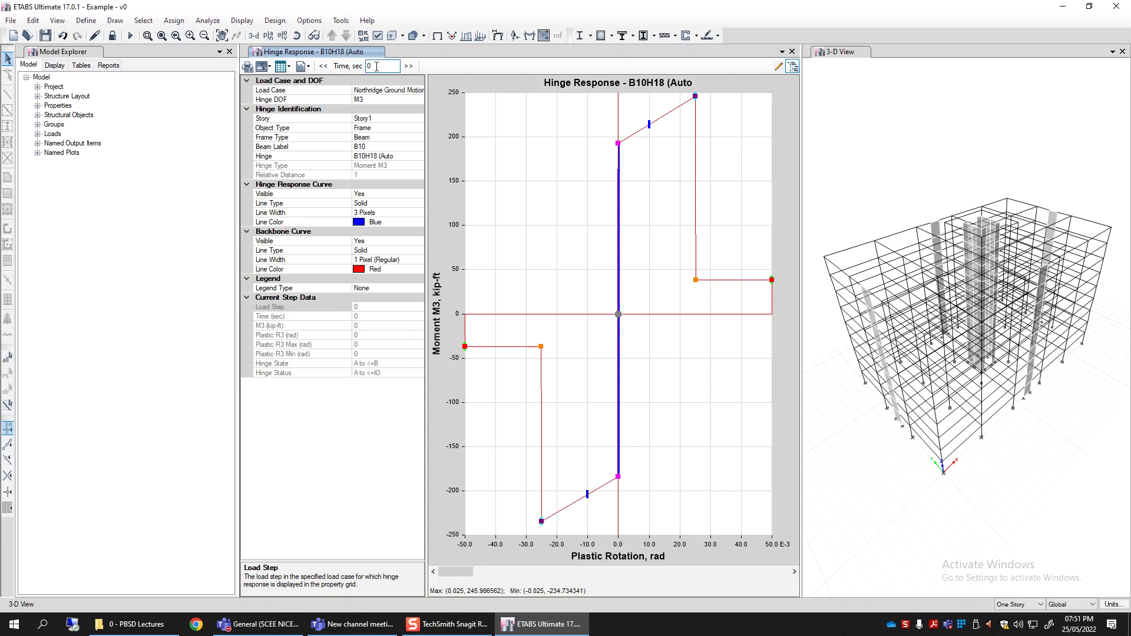
left_click(408, 66)
left_click(409, 67)
left_click(409, 66)
left_click(409, 66)
left_click(409, 67)
left_click(409, 66)
left_click(409, 67)
left_click(409, 67)
left_click(409, 66)
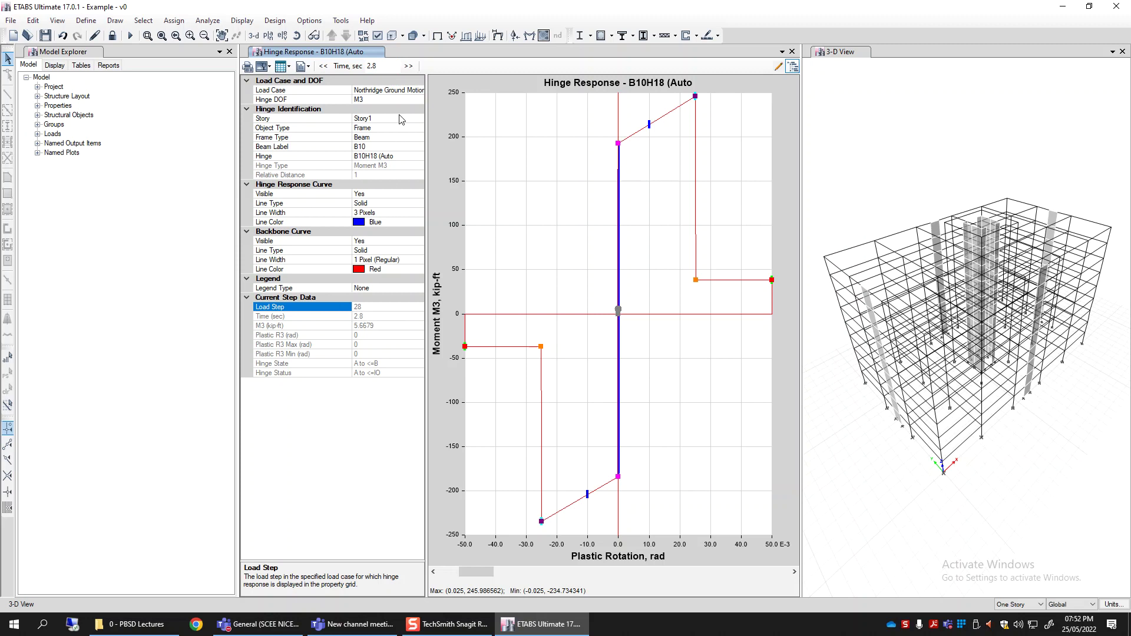
Step: Examine the current step data of the hinge: time, M3 moment, plastic R3 rotation, hinge state and hinge status
left_click(382, 66)
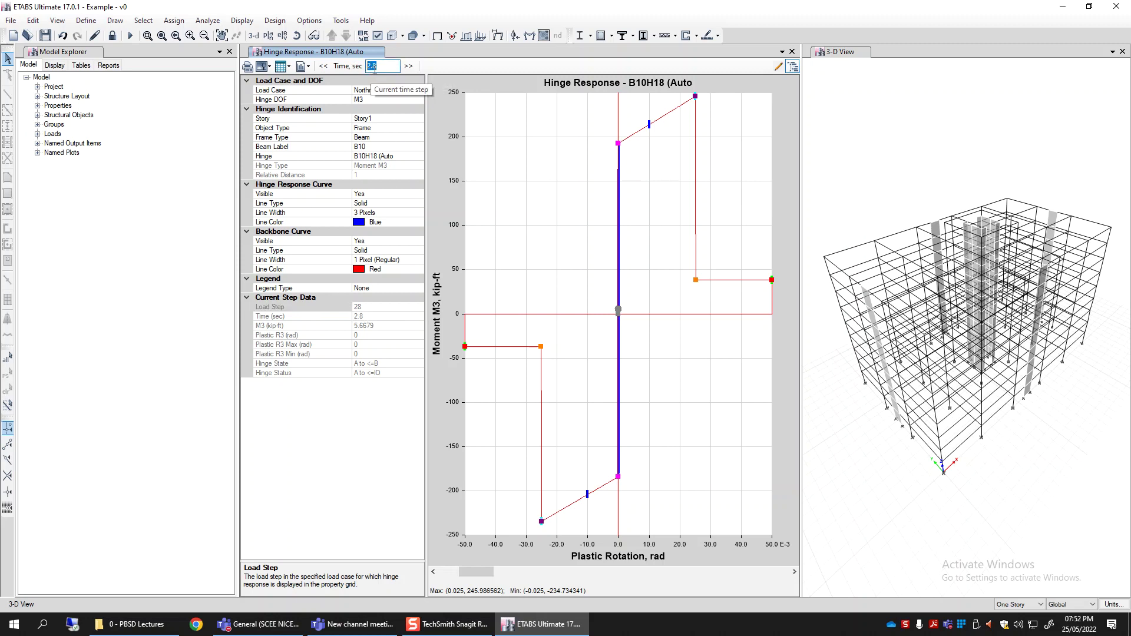
left_click(377, 319)
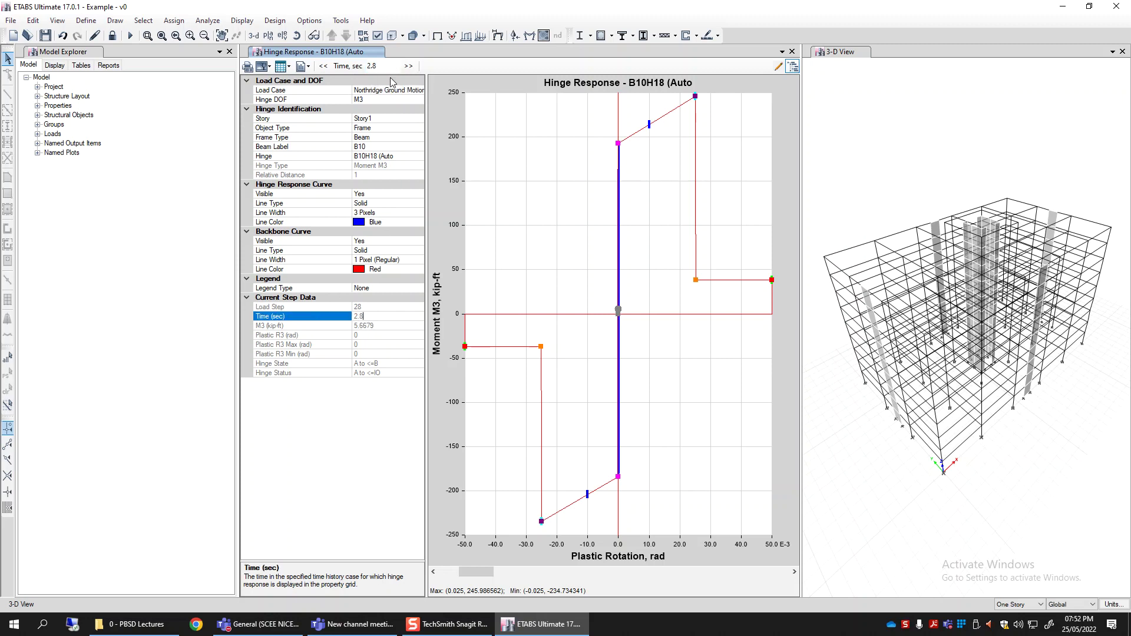
left_click(316, 326)
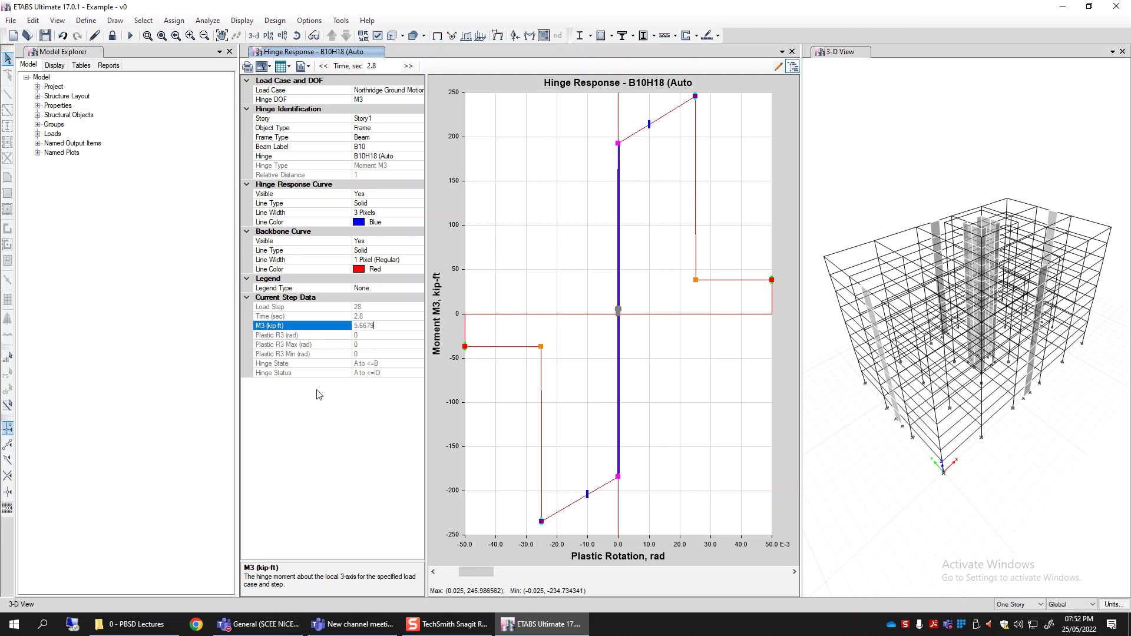
left_click(355, 337)
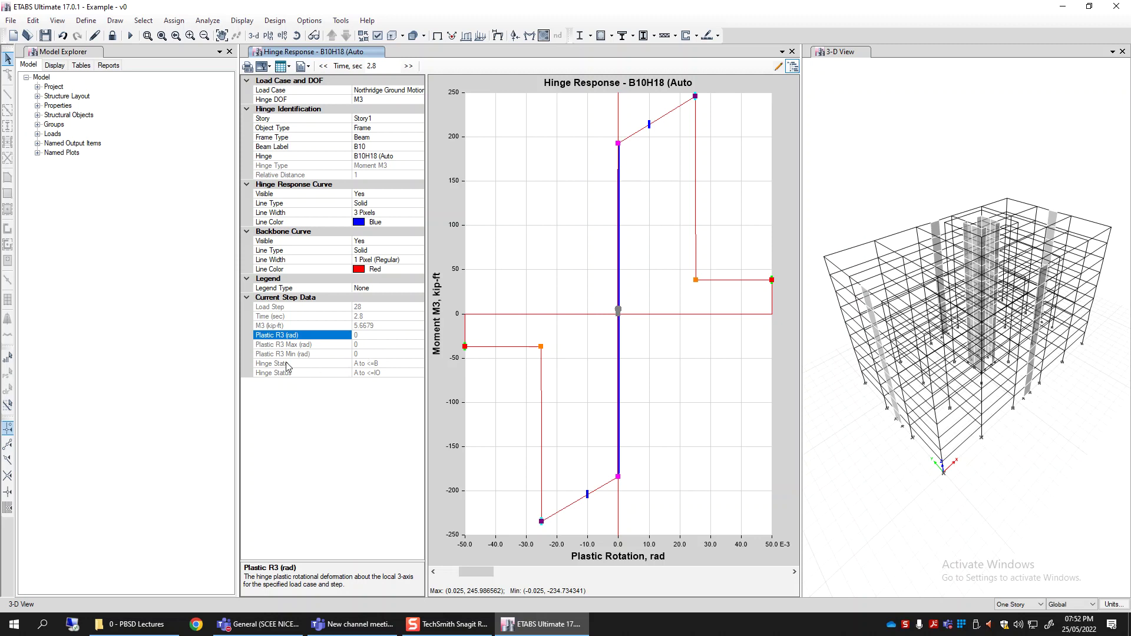
left_click(354, 364)
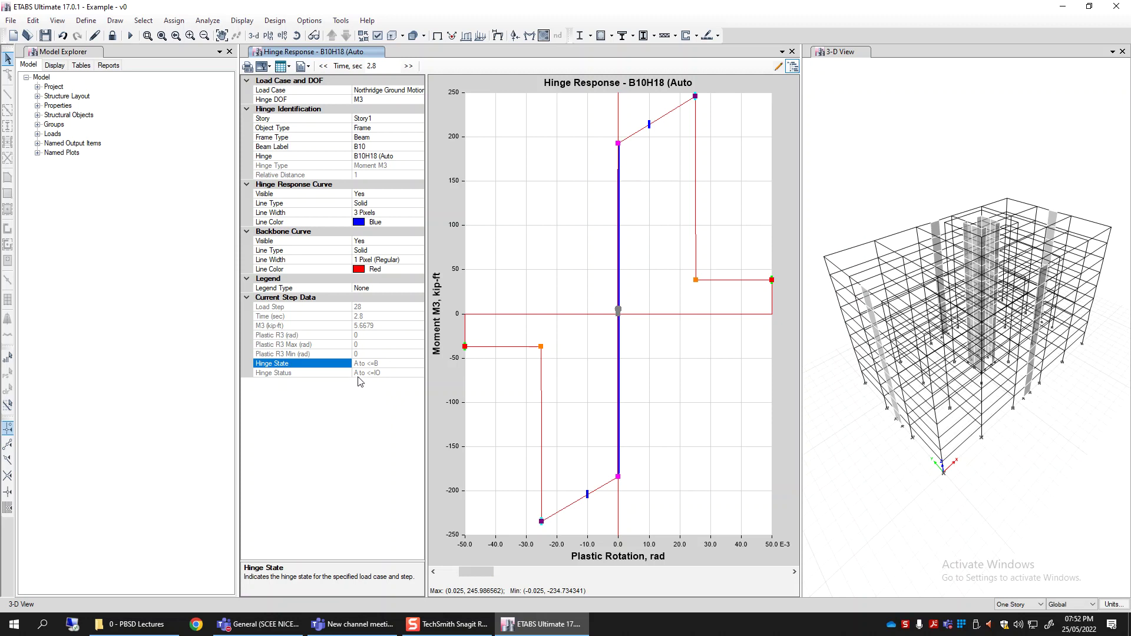
left_click(359, 375)
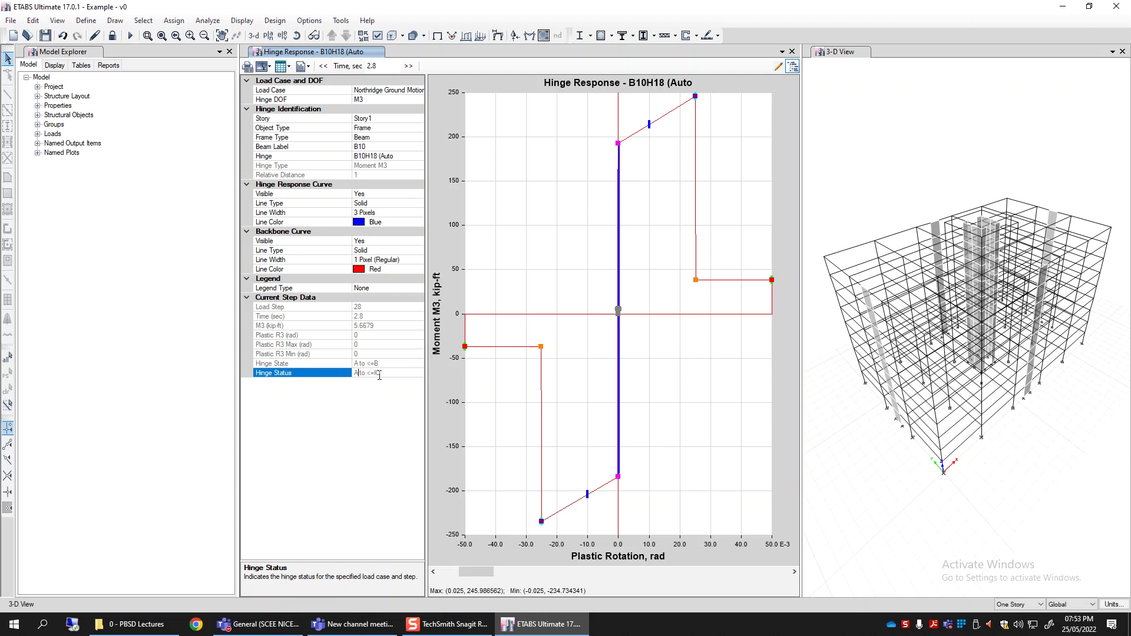
left_click(302, 363)
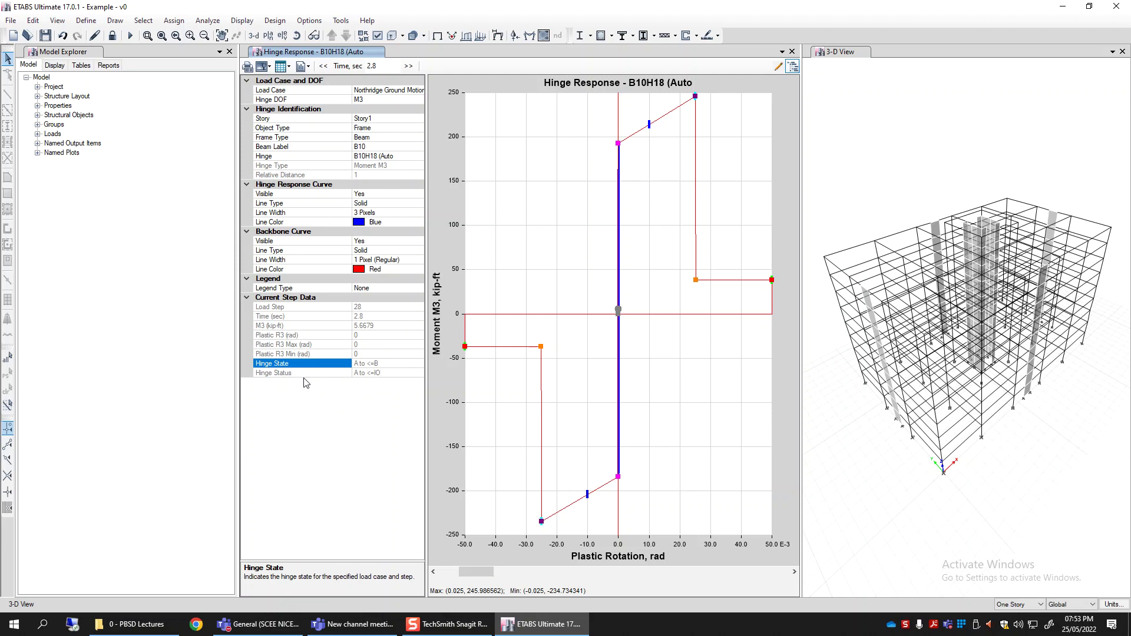
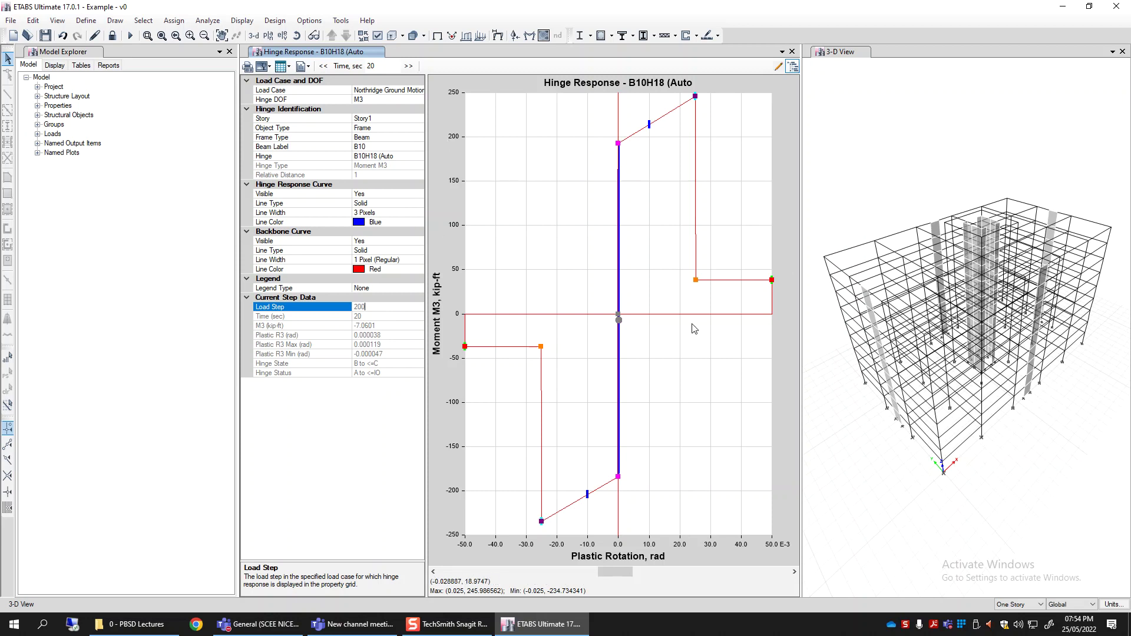
Step: Set the story of the hinge response plot to Story9, keeping Beam as the frame type
left_click(490, 177)
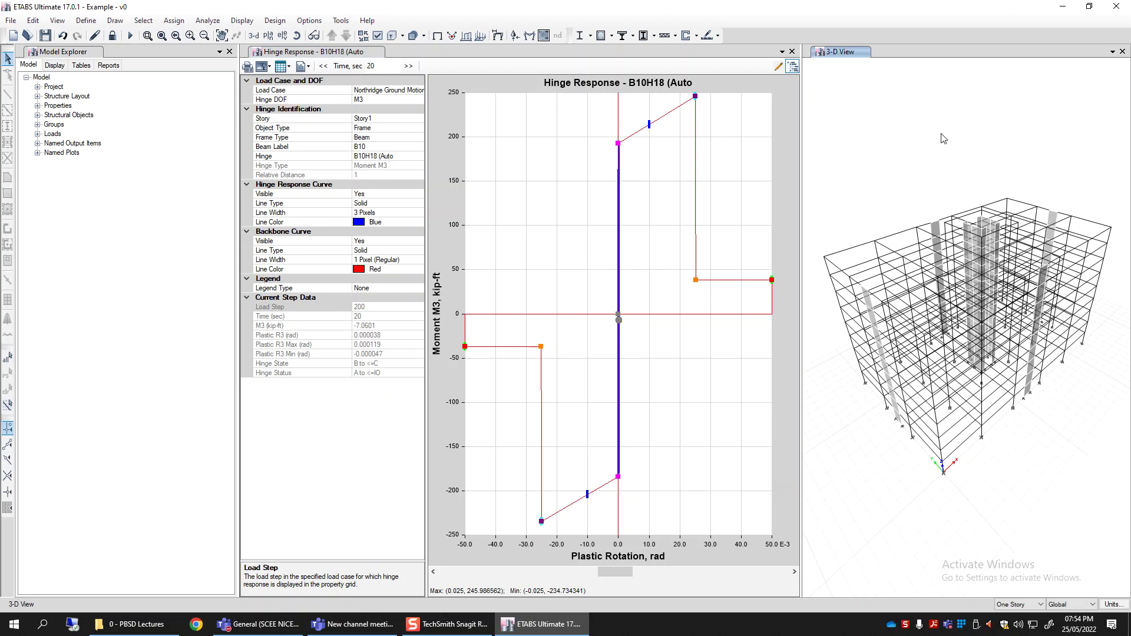
left_click(389, 156)
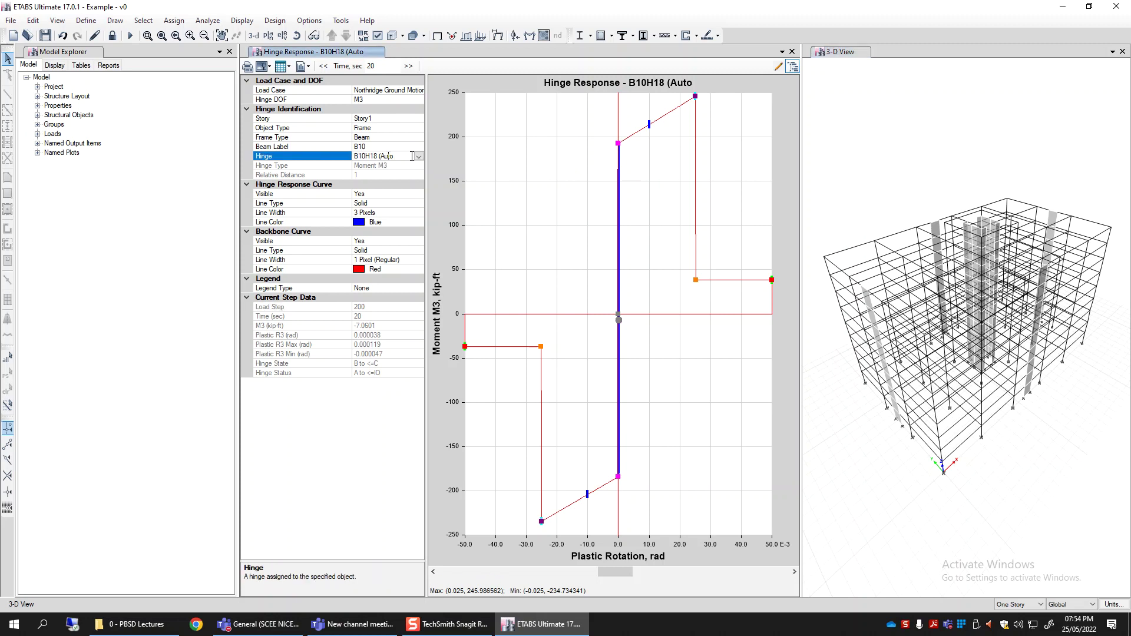
left_click(416, 148)
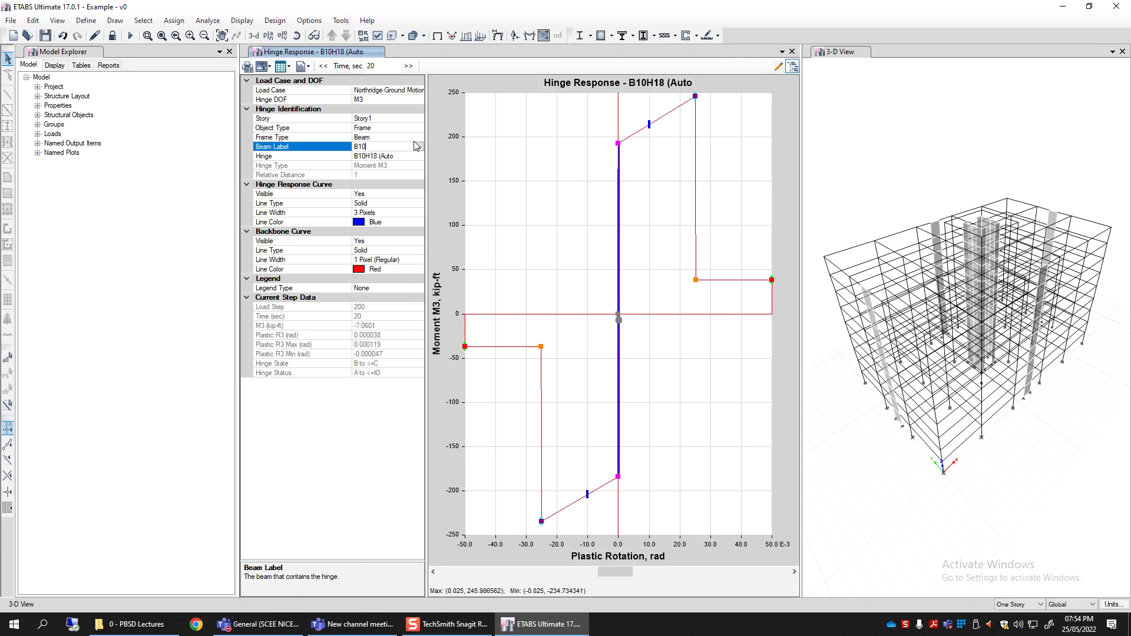
left_click(417, 138)
left_click(418, 137)
left_click(386, 136)
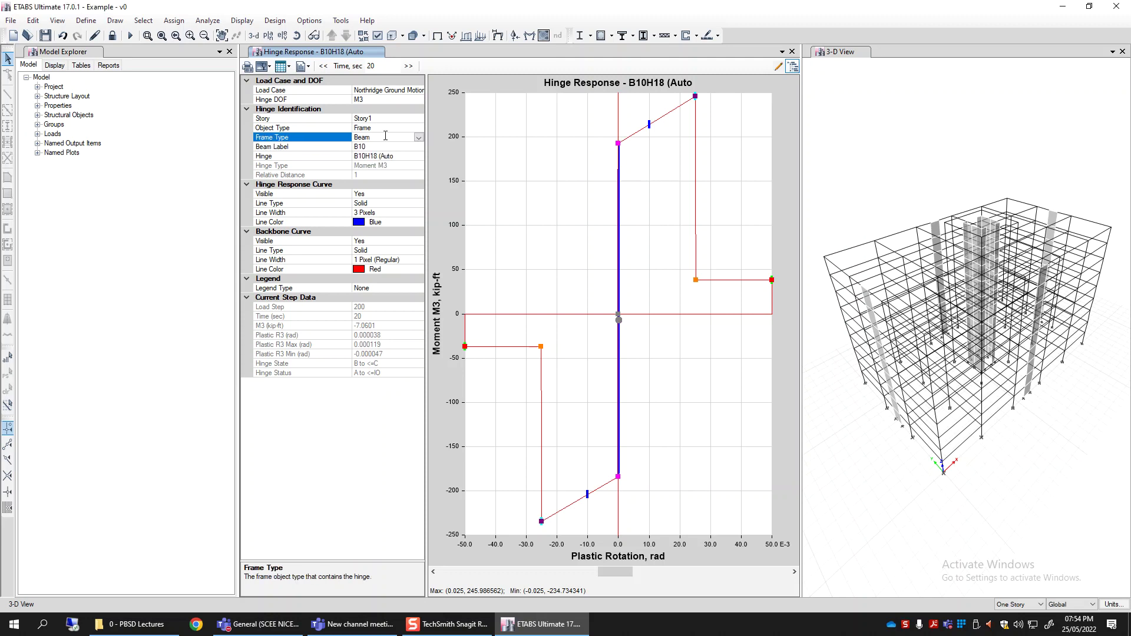
left_click(411, 121)
left_click(418, 118)
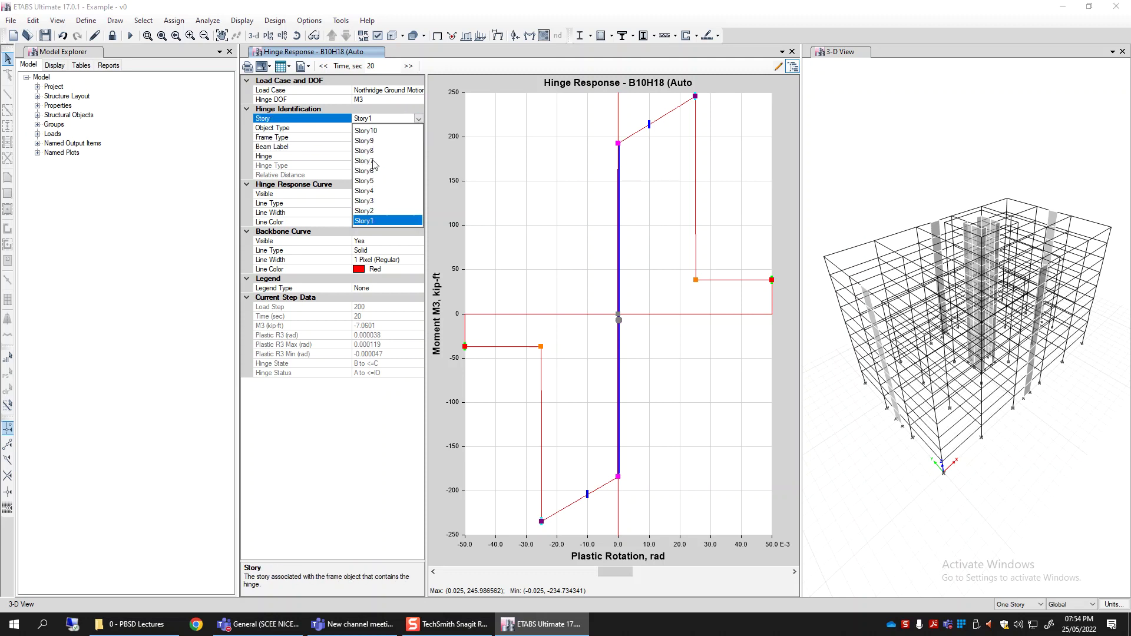
key("Escape")
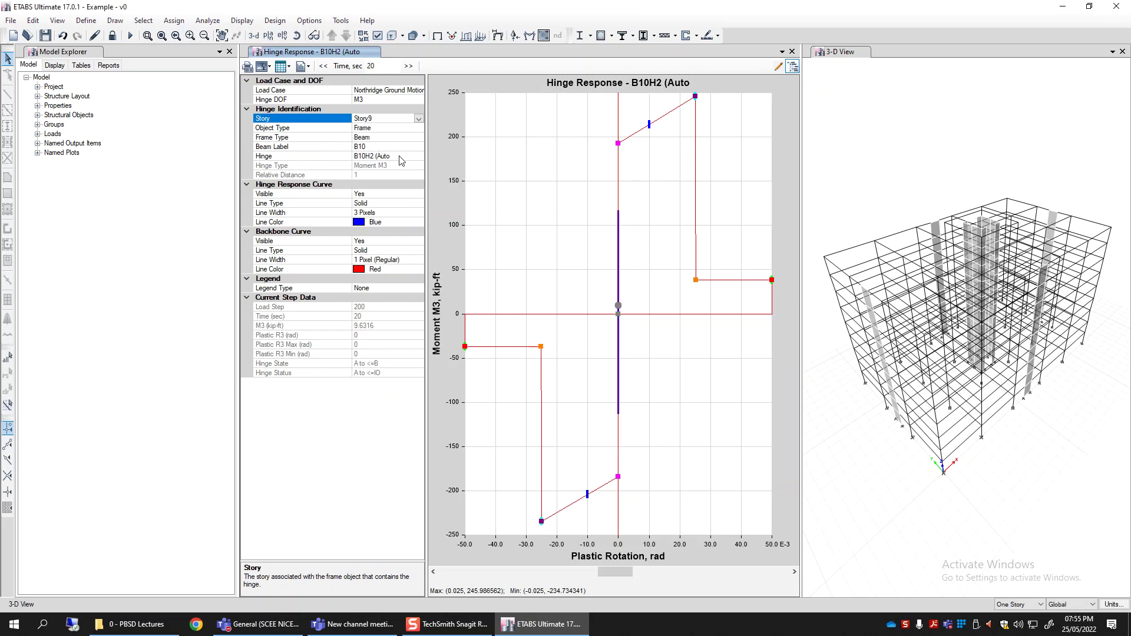
Step: Set the beam label of the Story9 hinge response plot to B13
left_click(406, 148)
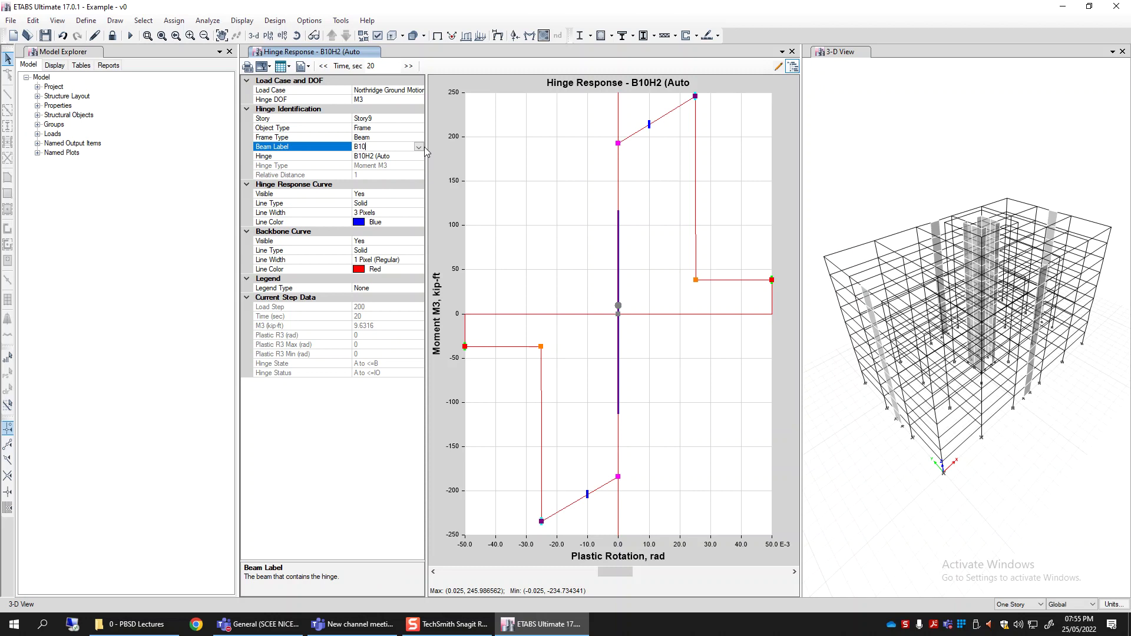
left_click(418, 147)
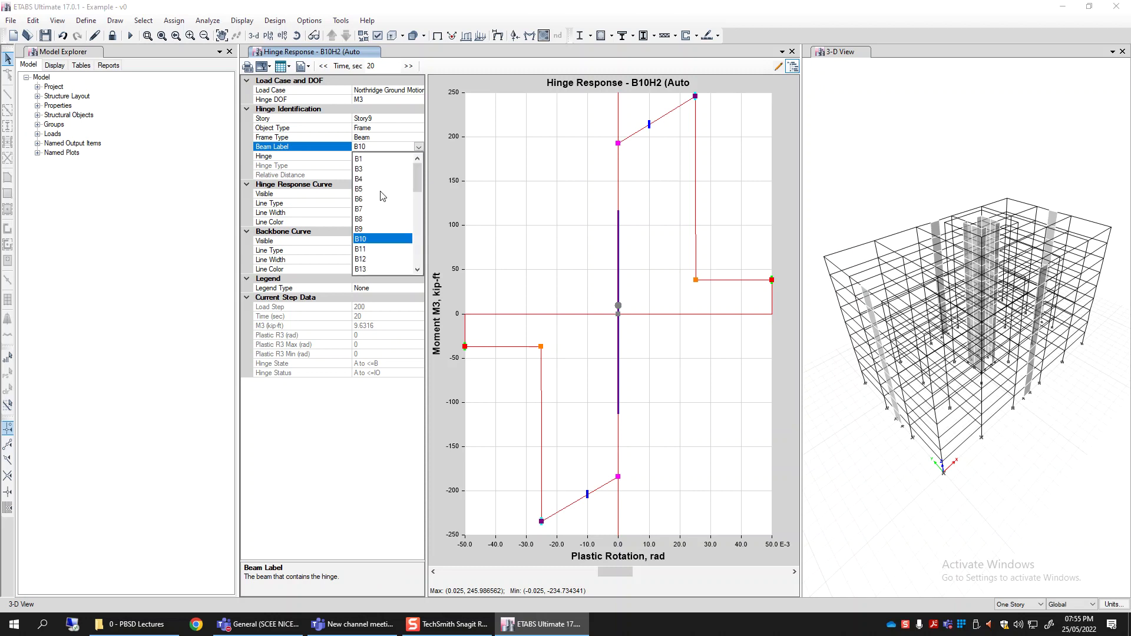
left_click(379, 275)
key("Down")
key("Down")
key("Down")
Step: Compare the responses of hinges B13H1 and B13H2 on beam B13, leaving B13H2 plotted
left_click(407, 156)
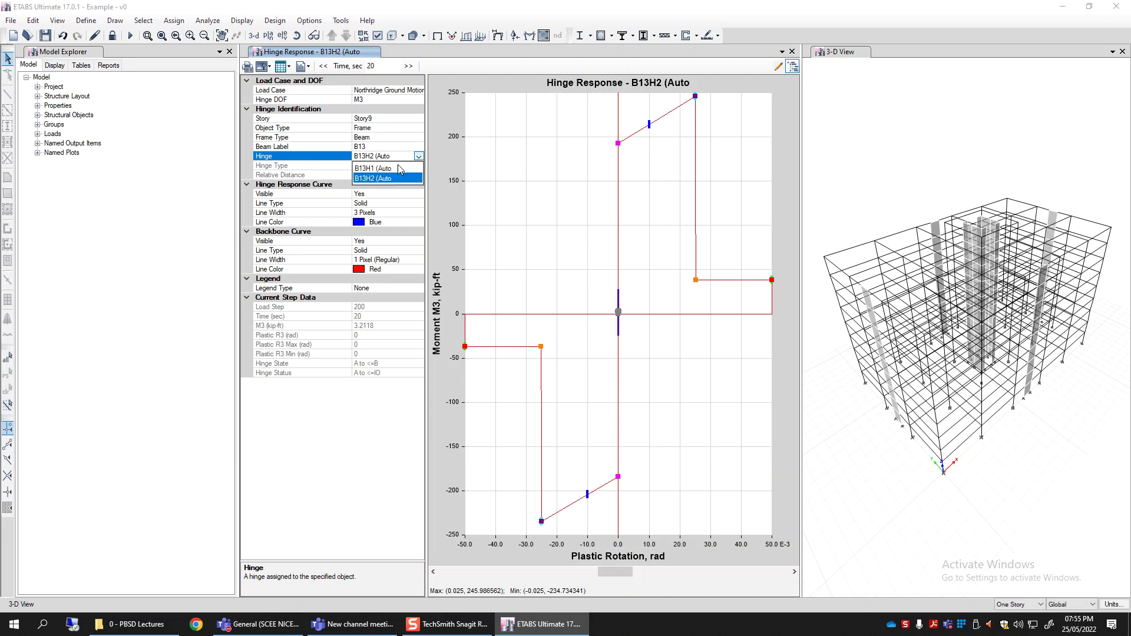
left_click(375, 168)
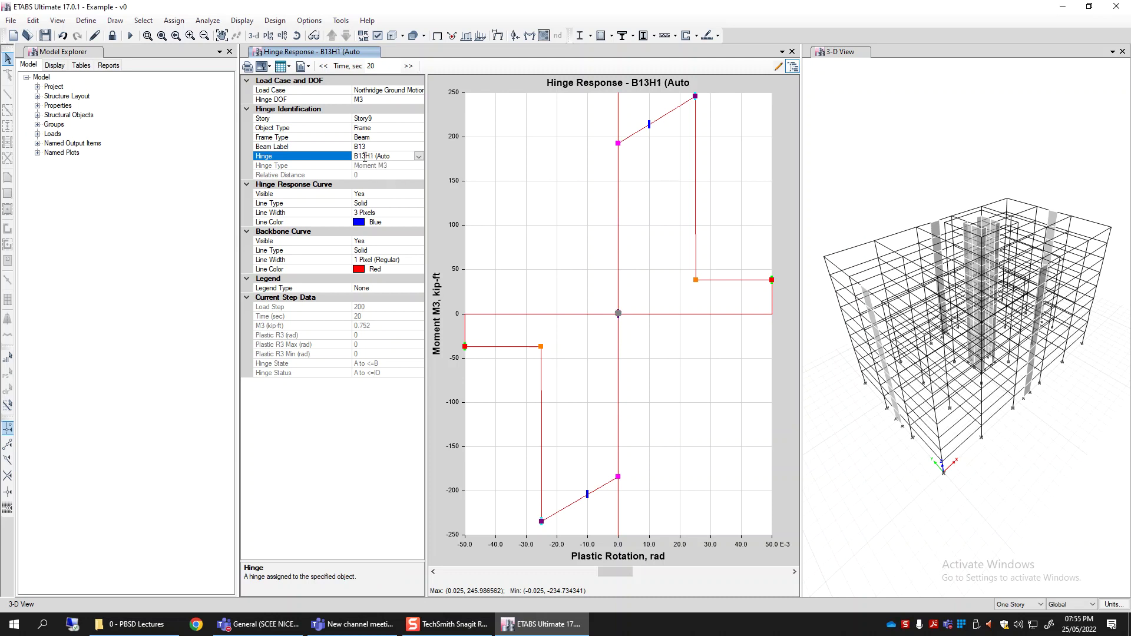
left_click(419, 157)
left_click(383, 169)
key("Down")
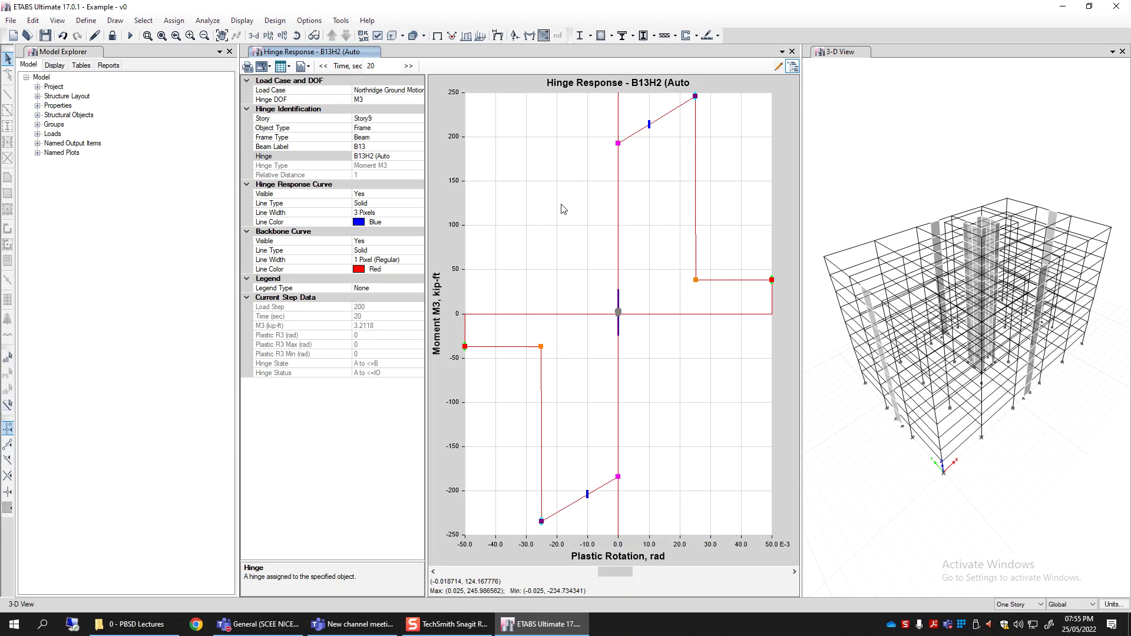
Step: Look through the Structure Results and Hinge Results tables, try the Hinge States selection, and cancel without displaying a table
left_click(242, 20)
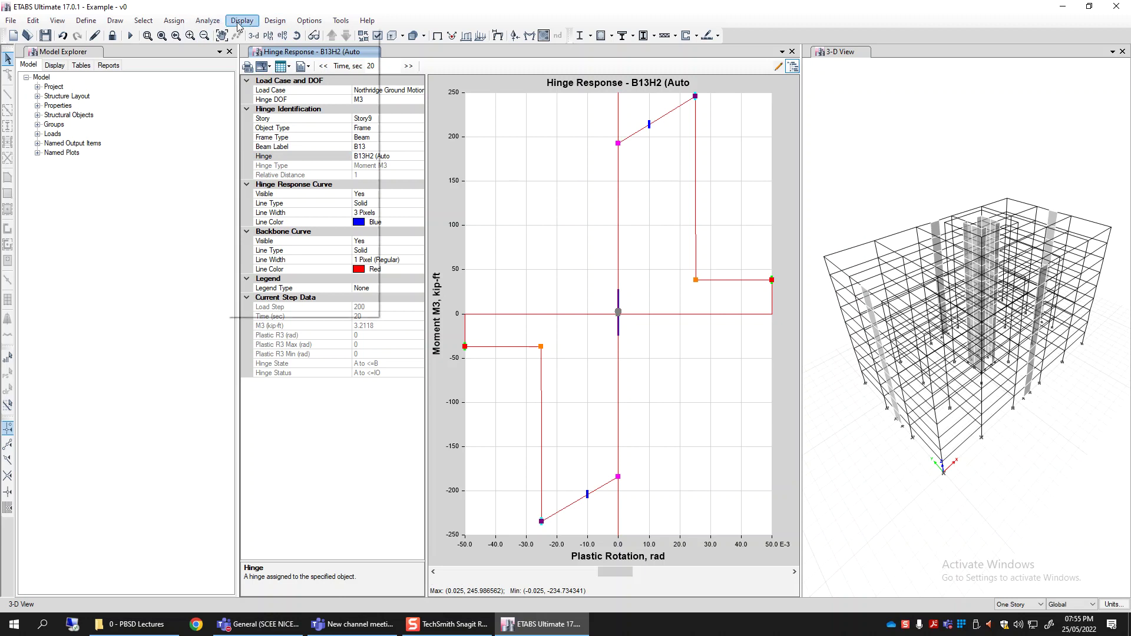
left_click(270, 307)
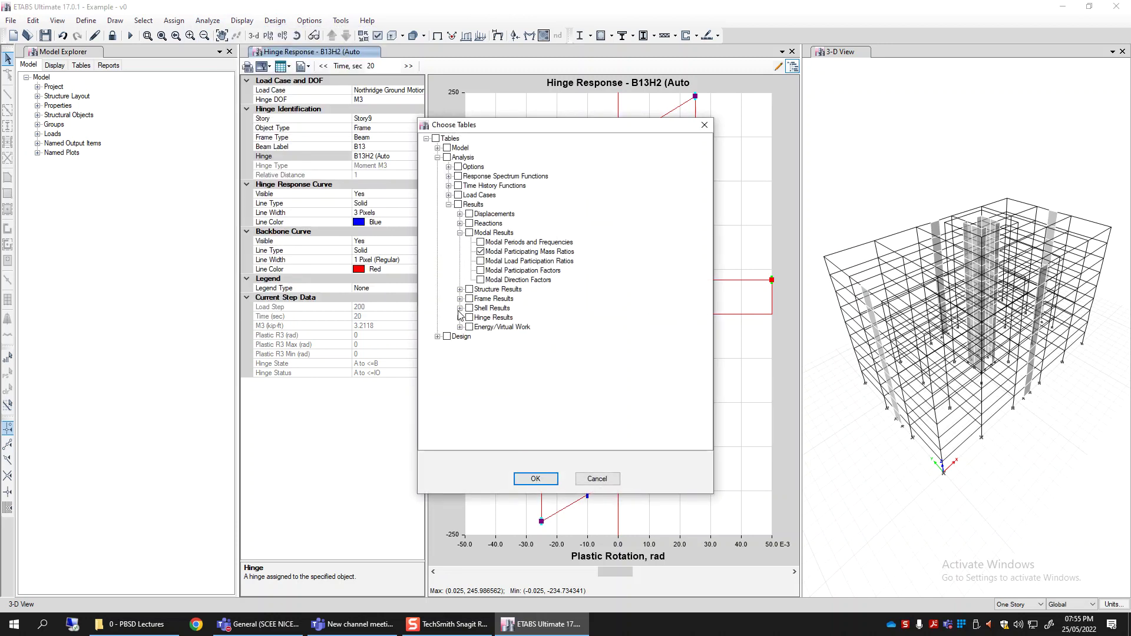
left_click(461, 289)
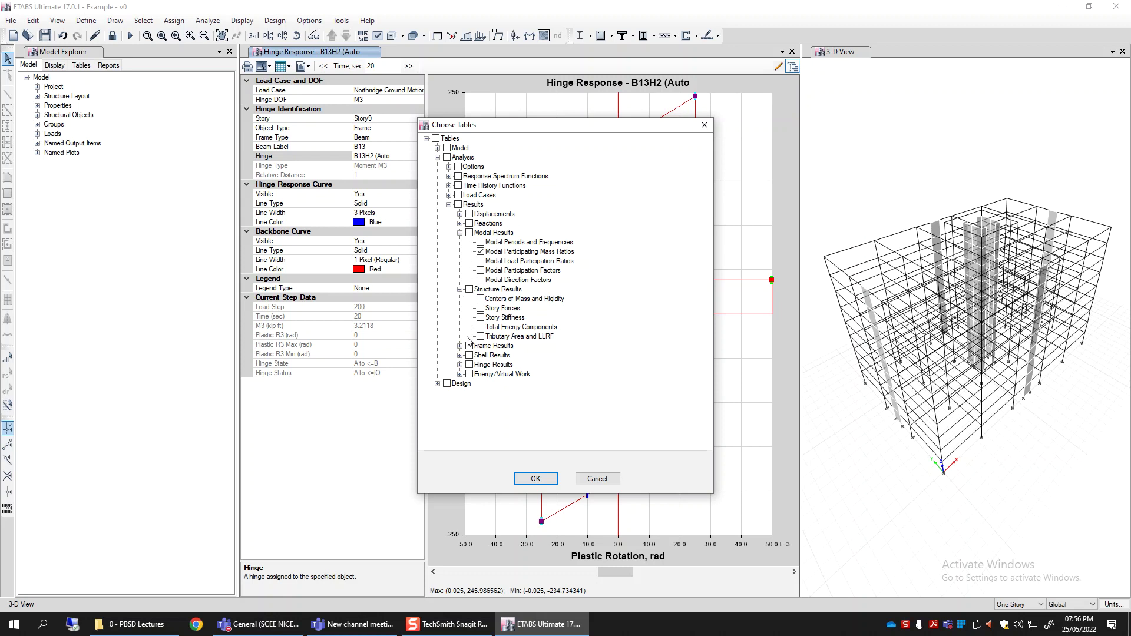
left_click(460, 365)
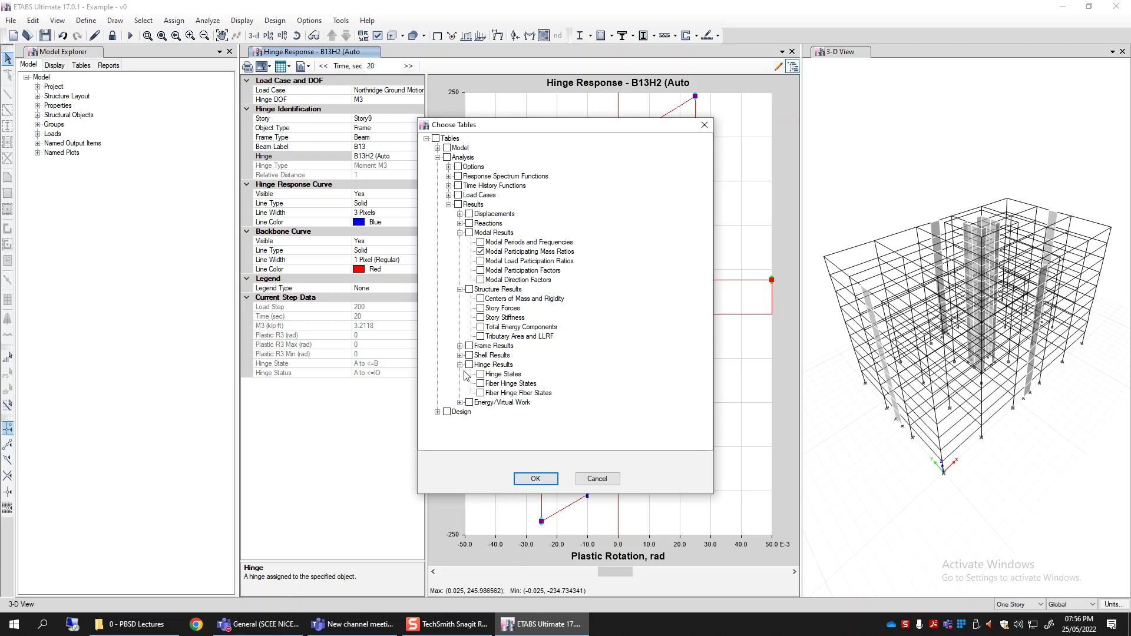
left_click(491, 374)
left_click(480, 375)
left_click(481, 375)
left_click(597, 478)
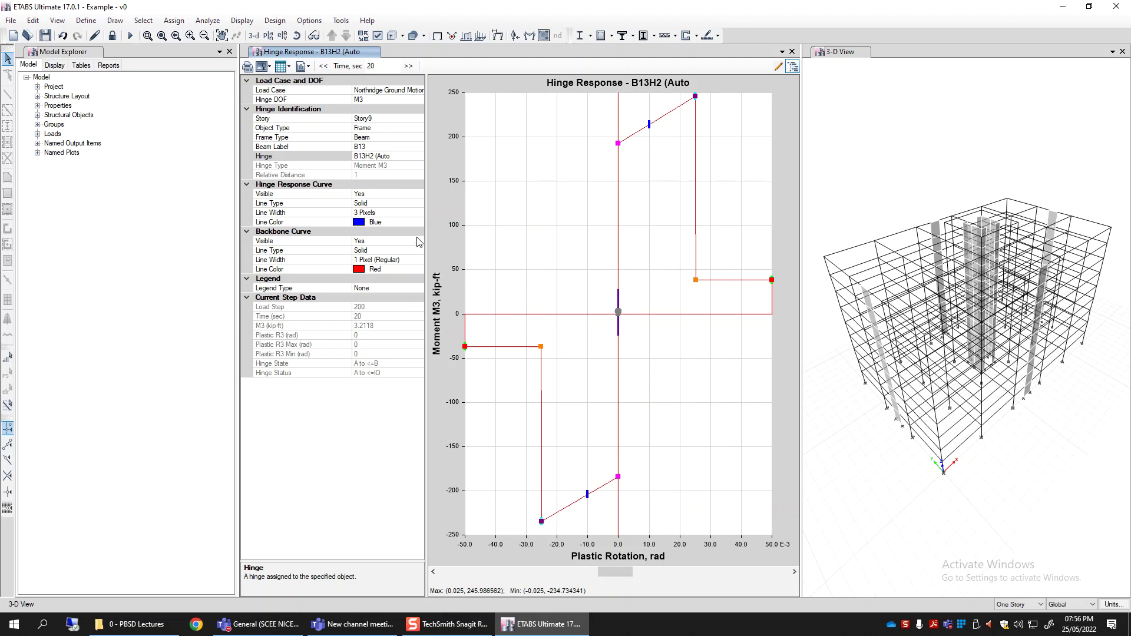
Step: Display the time history plot of the plot functions and close the B13H2 hinge response plot
left_click(337, 53)
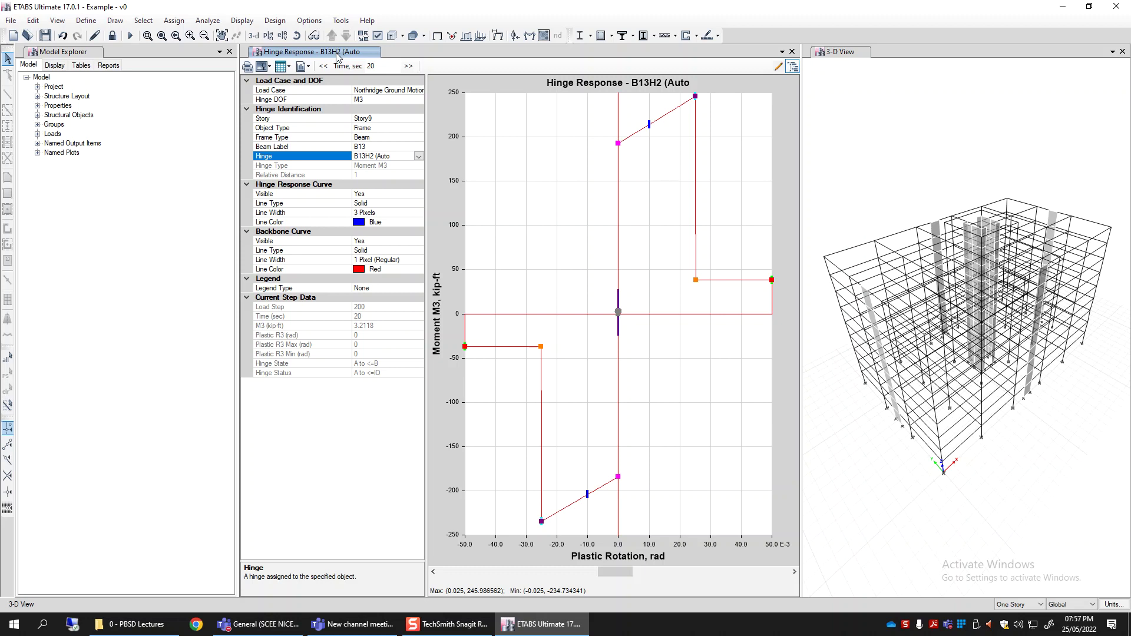
left_click(243, 22)
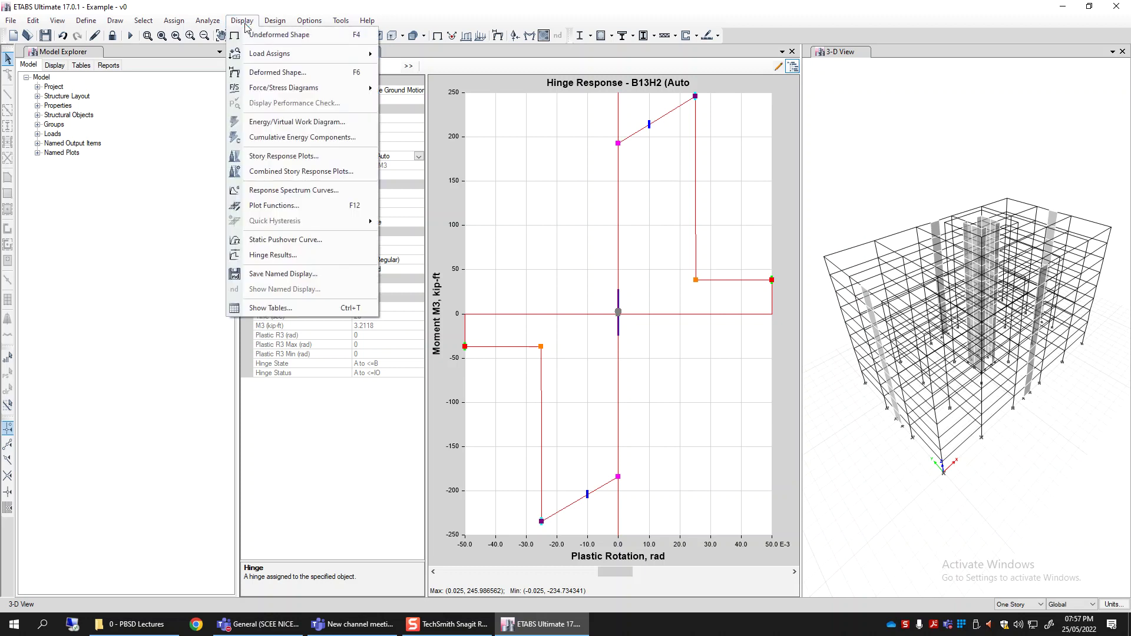
left_click(288, 207)
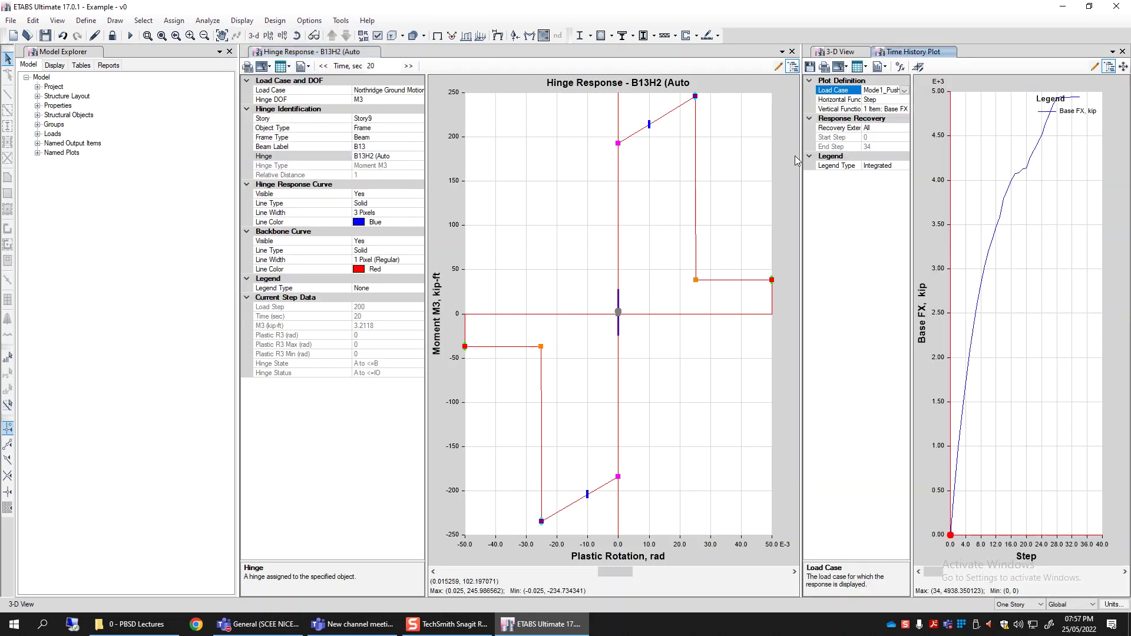
left_click(792, 51)
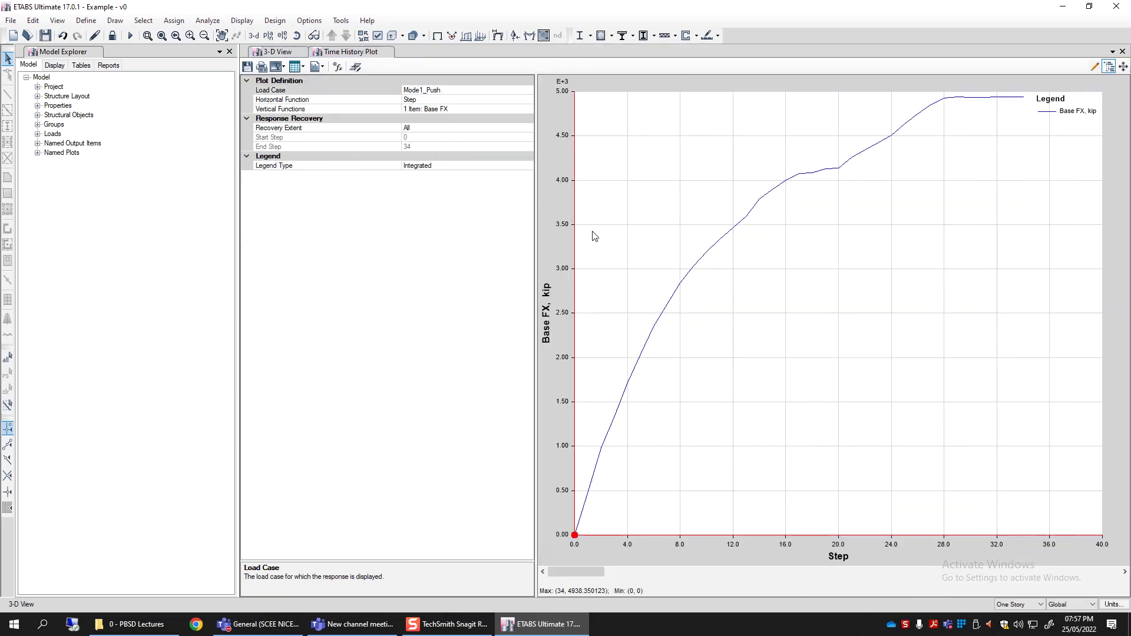
Step: Check the vertical function and the horizontal function choices of the Mode1_Push plot, keeping Step on the horizontal axis
left_click(489, 108)
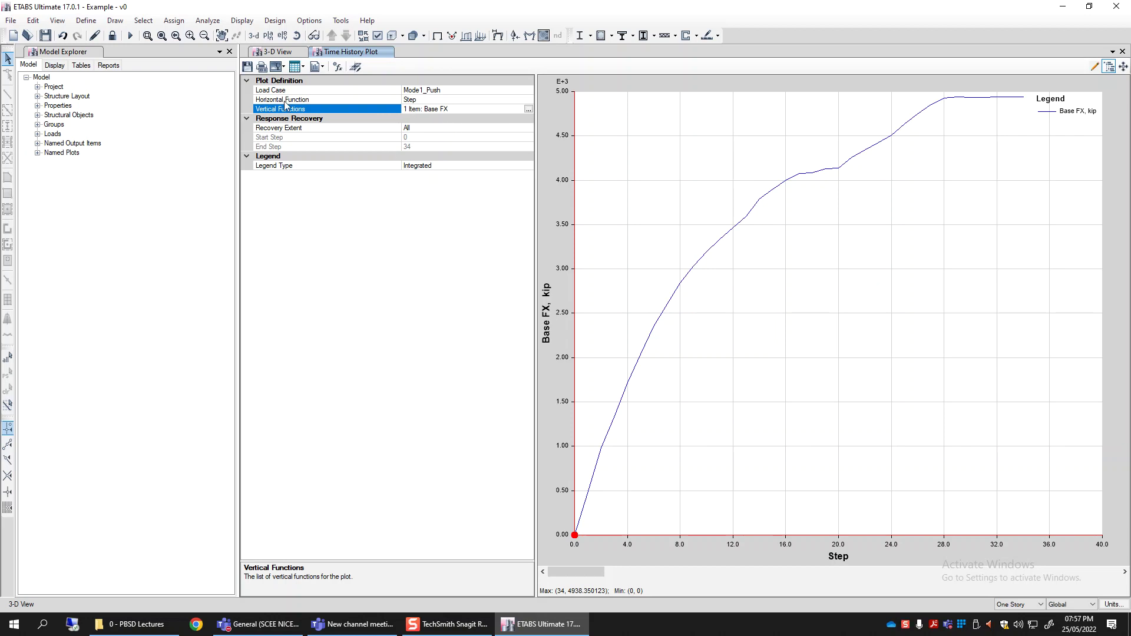
key("Up")
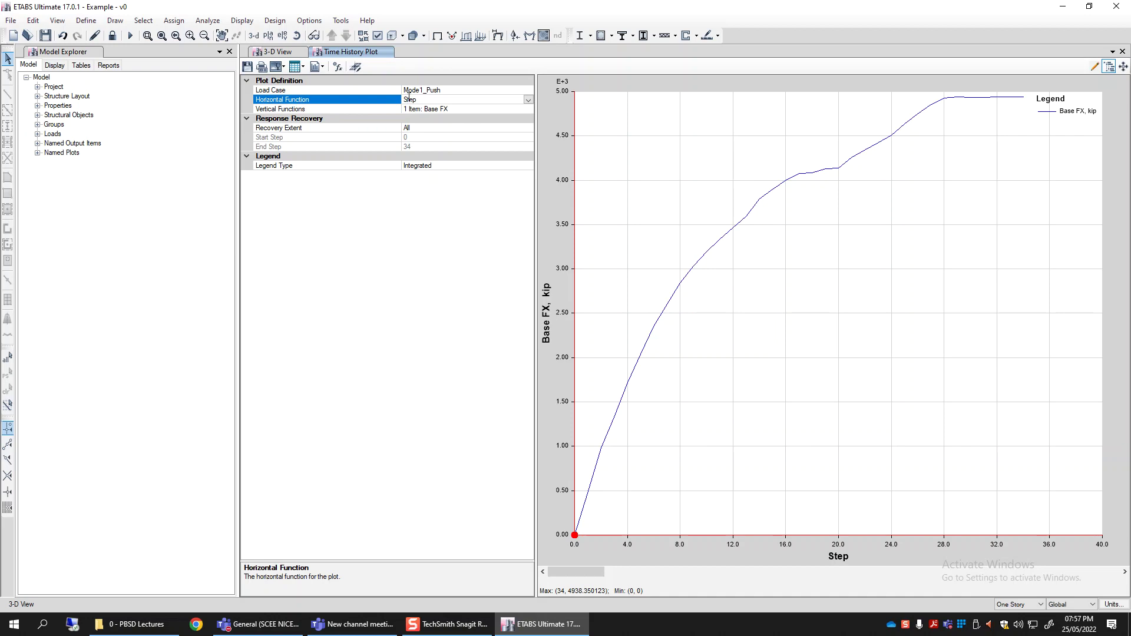
left_click(529, 100)
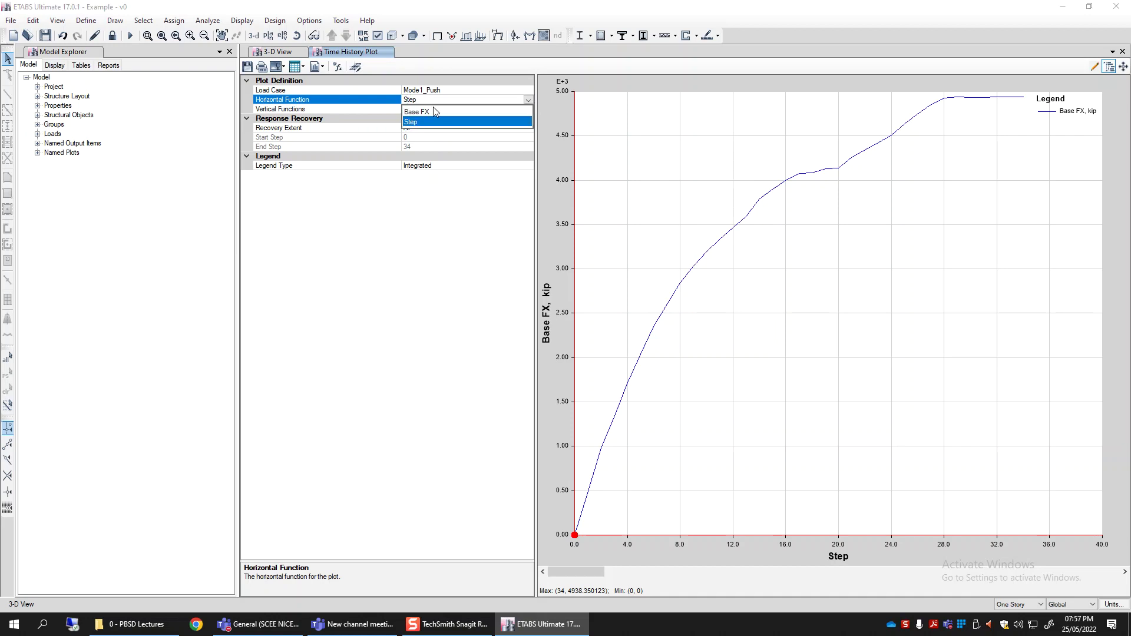
left_click(455, 98)
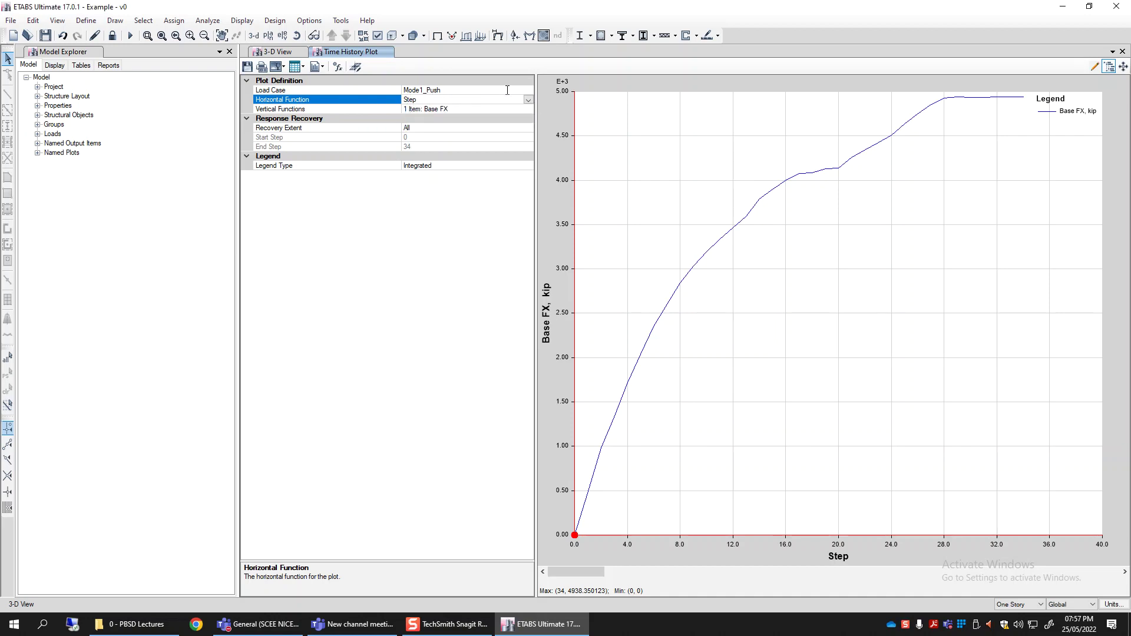
Step: Set the plot's load case to Northridge Ground Motion-1, keeping Time as the horizontal function
left_click(524, 90)
left_click(529, 90)
left_click(440, 103)
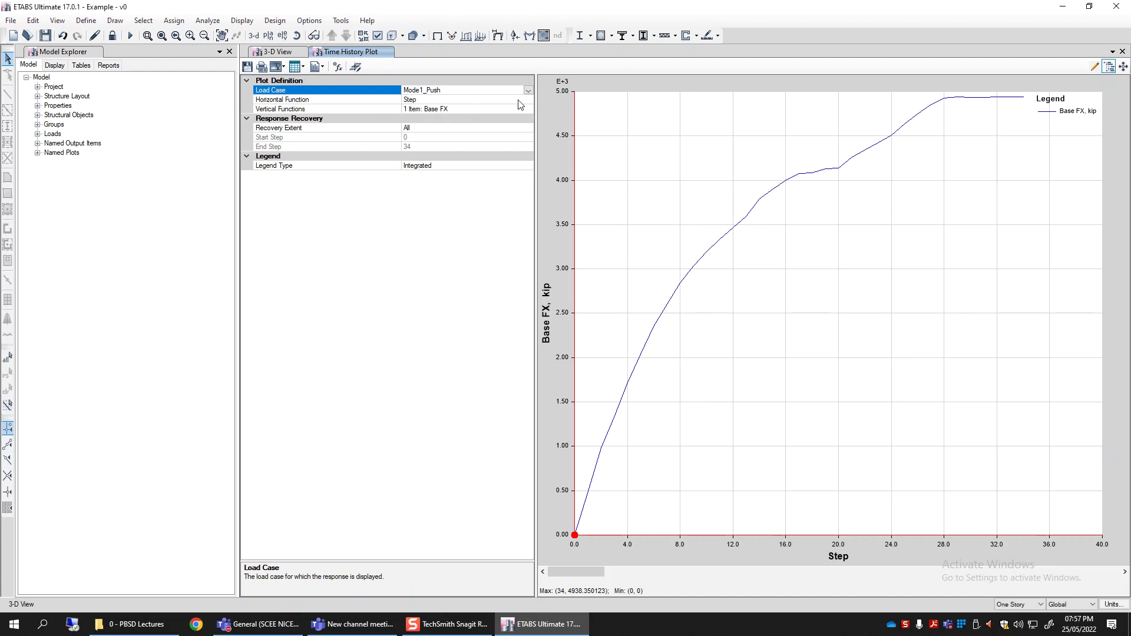
left_click(519, 100)
left_click(525, 100)
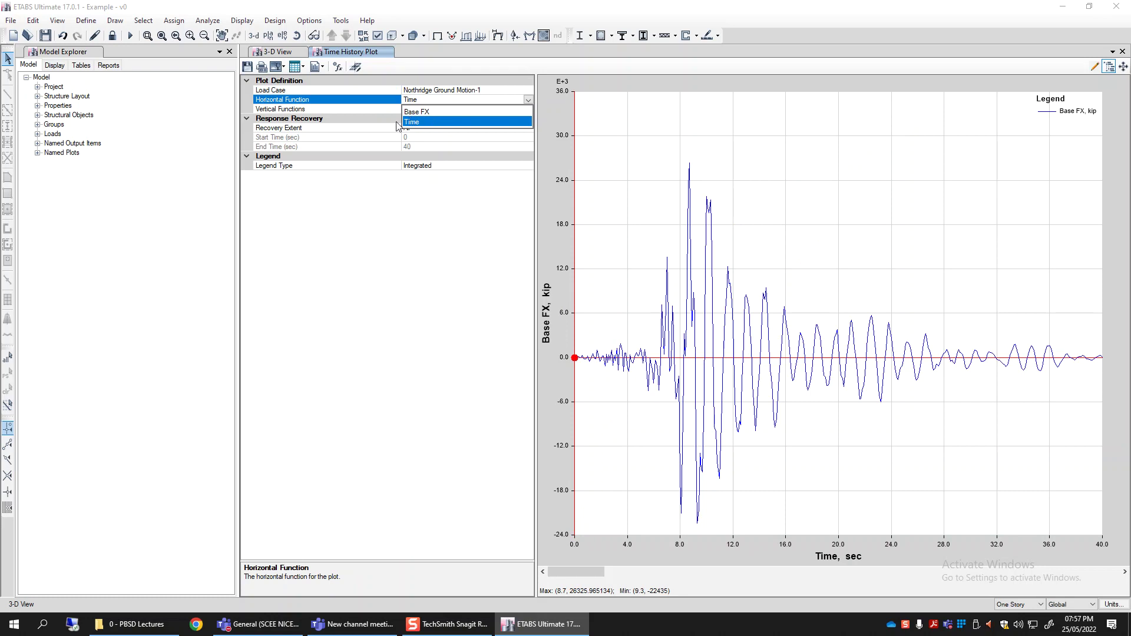
left_click(428, 128)
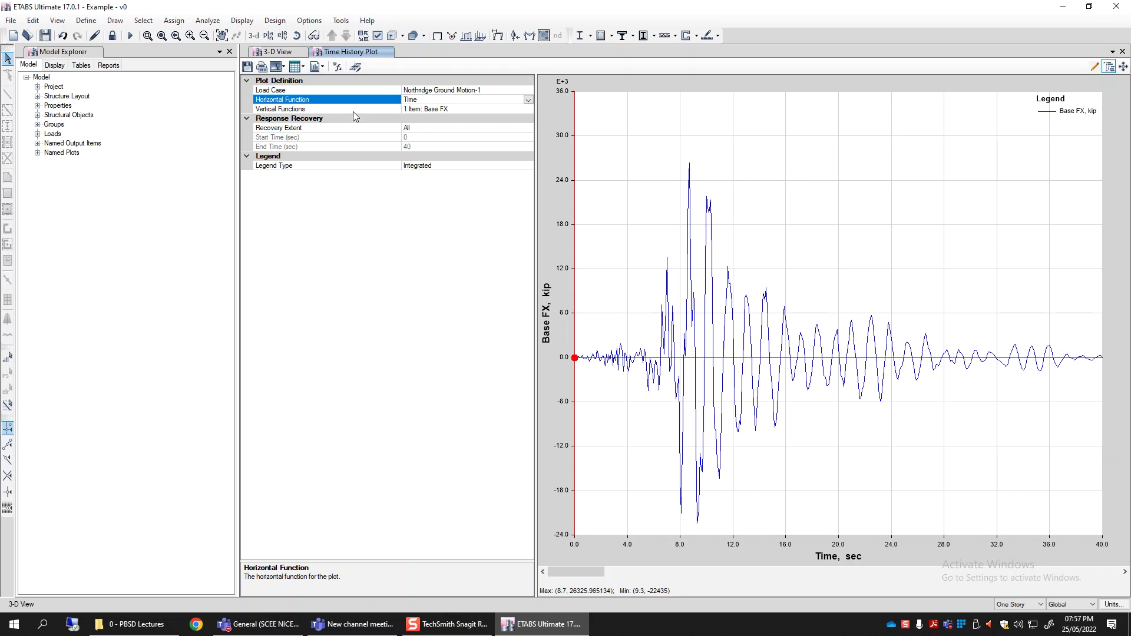
Step: Add a Column Force plot function for the axial force of column C10 at Story10, keeping its default name
left_click(448, 109)
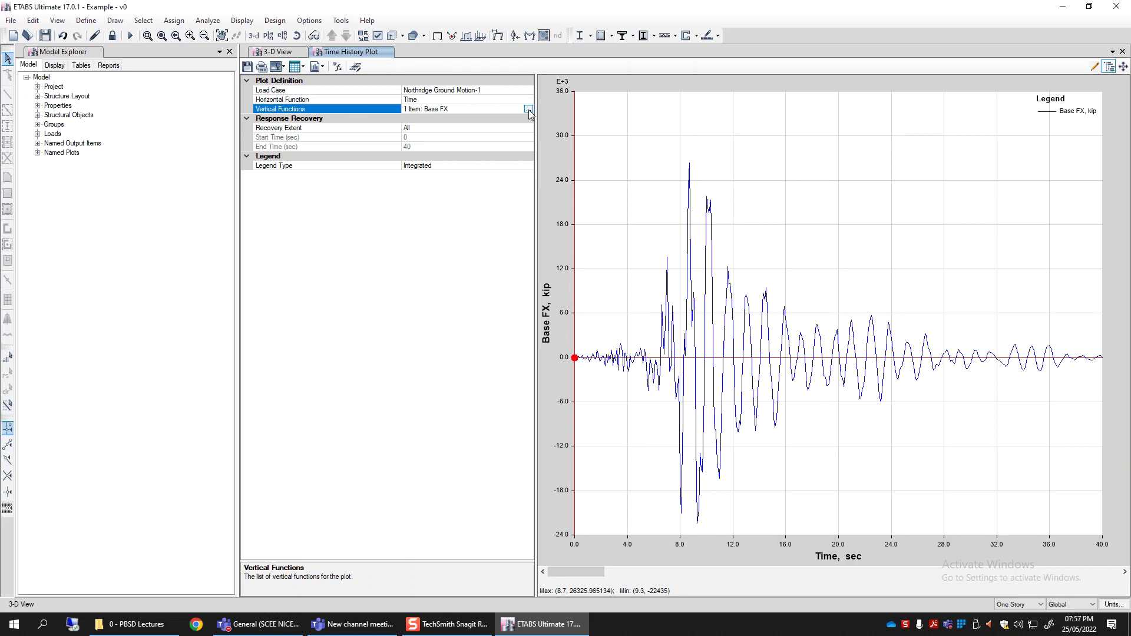
left_click(531, 111)
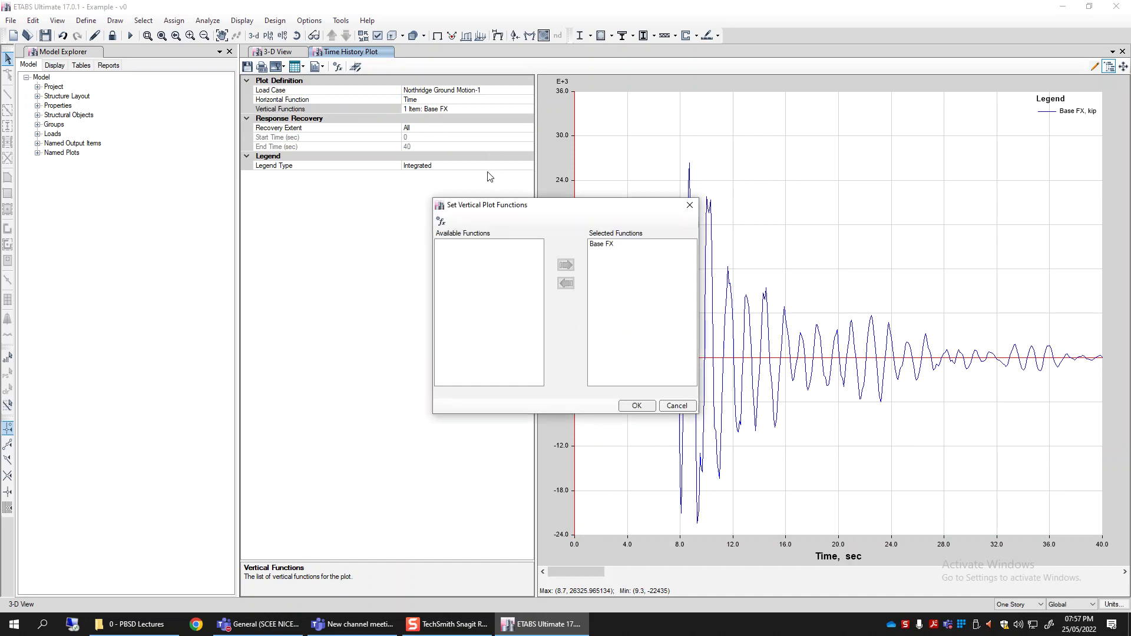
key("Return")
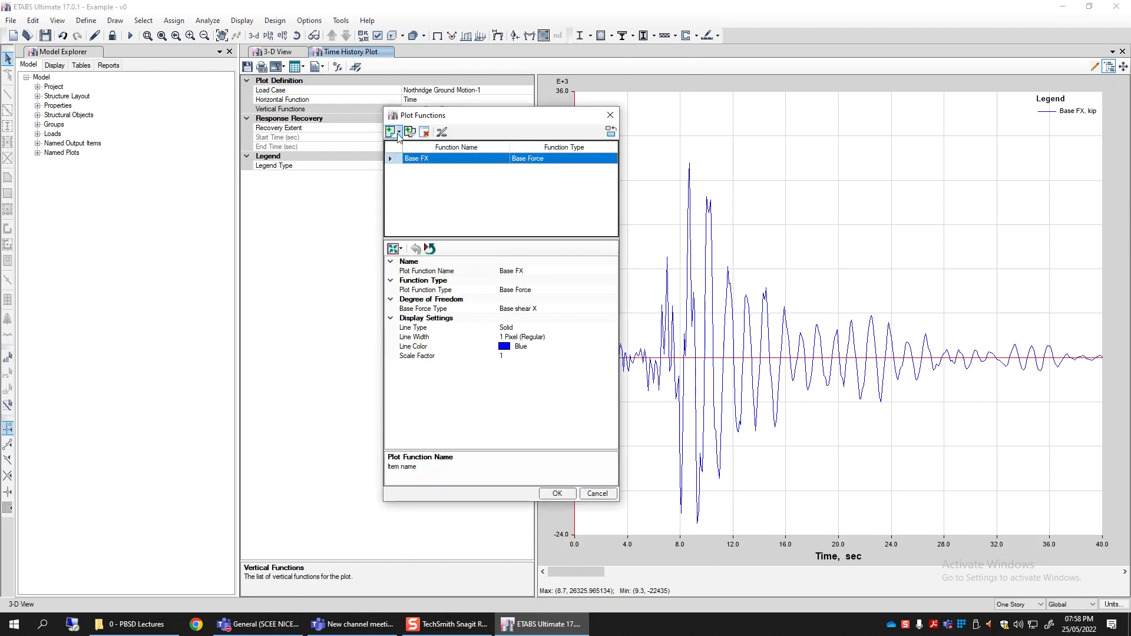
left_click(399, 132)
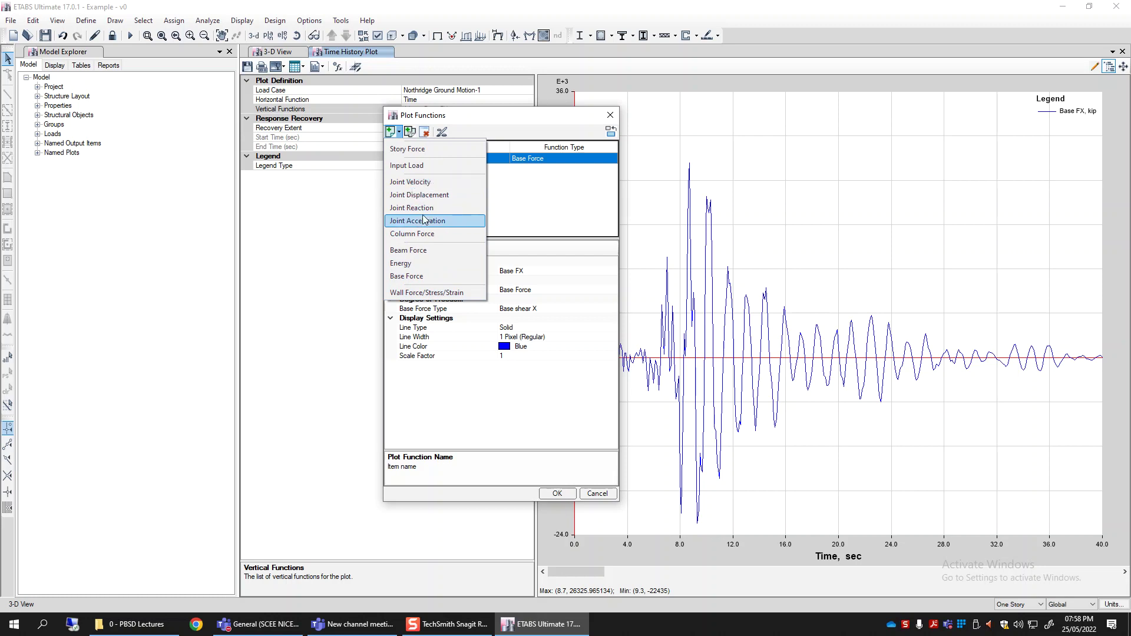
key("Escape")
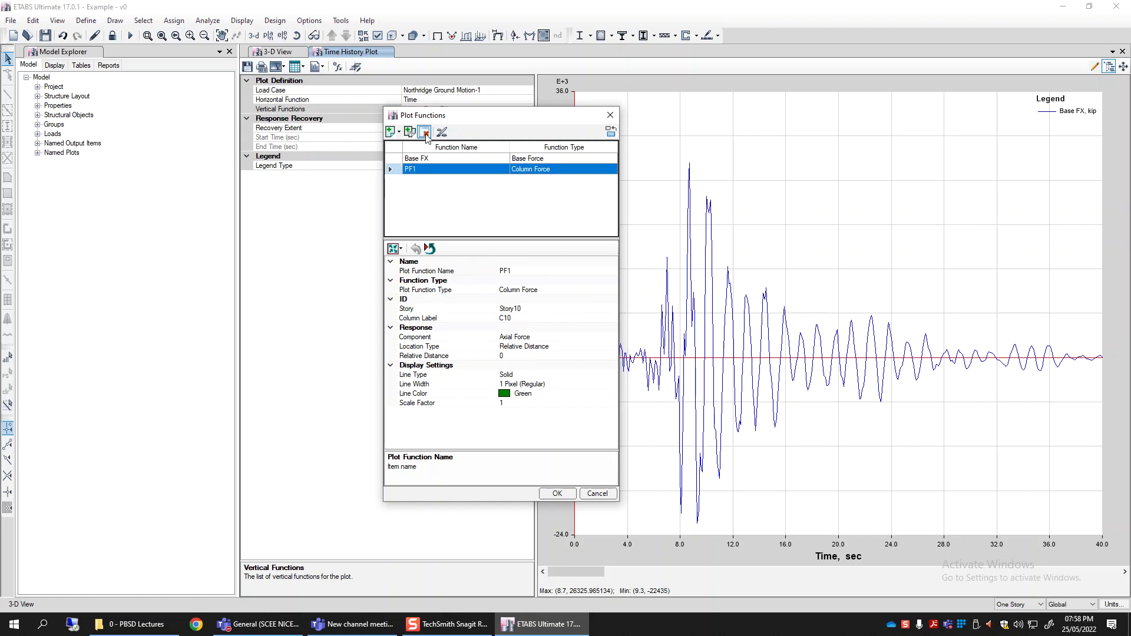
left_click(525, 271)
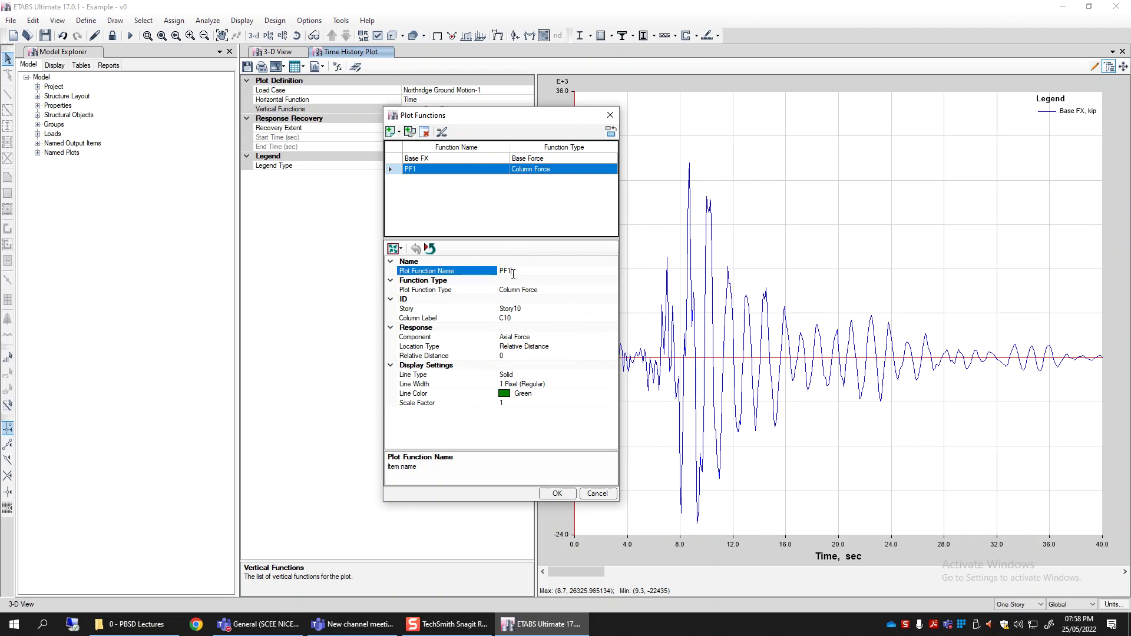
double_click(513, 273)
left_click(557, 494)
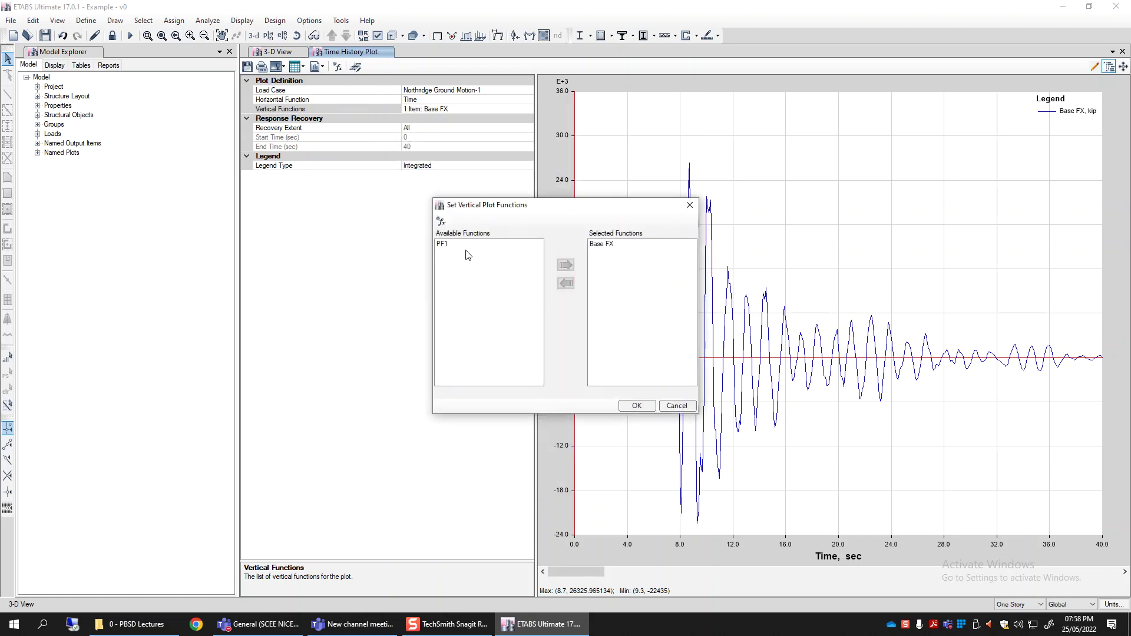
Step: Replace Base FX with the column force function PF1 as the plot's vertical function
left_click(443, 249)
left_click(566, 265)
left_click(602, 245)
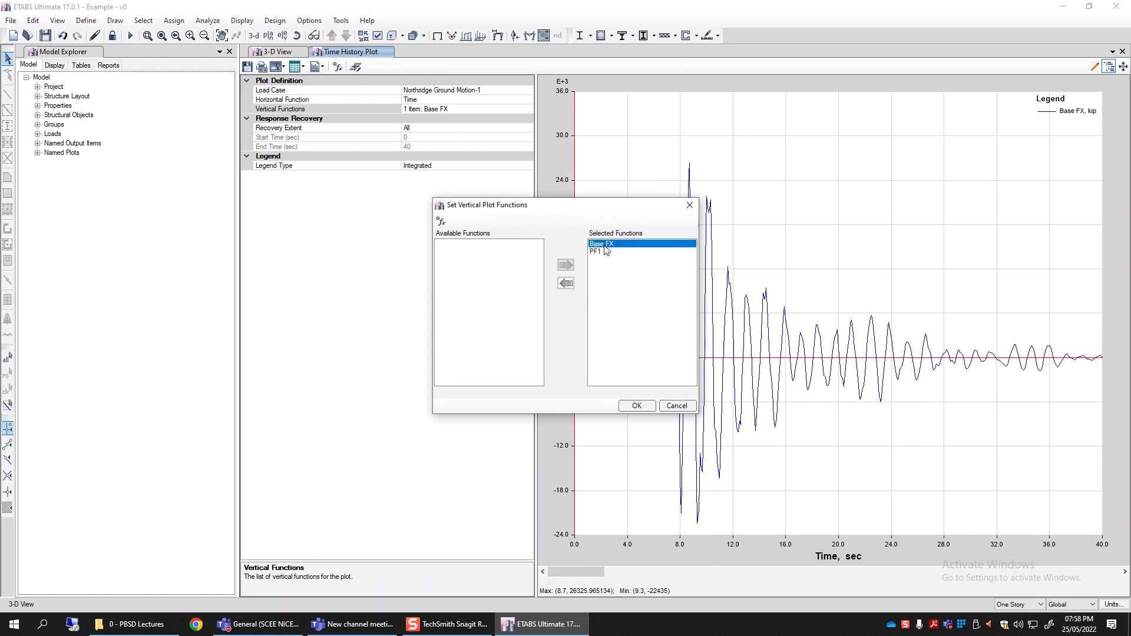
left_click(565, 284)
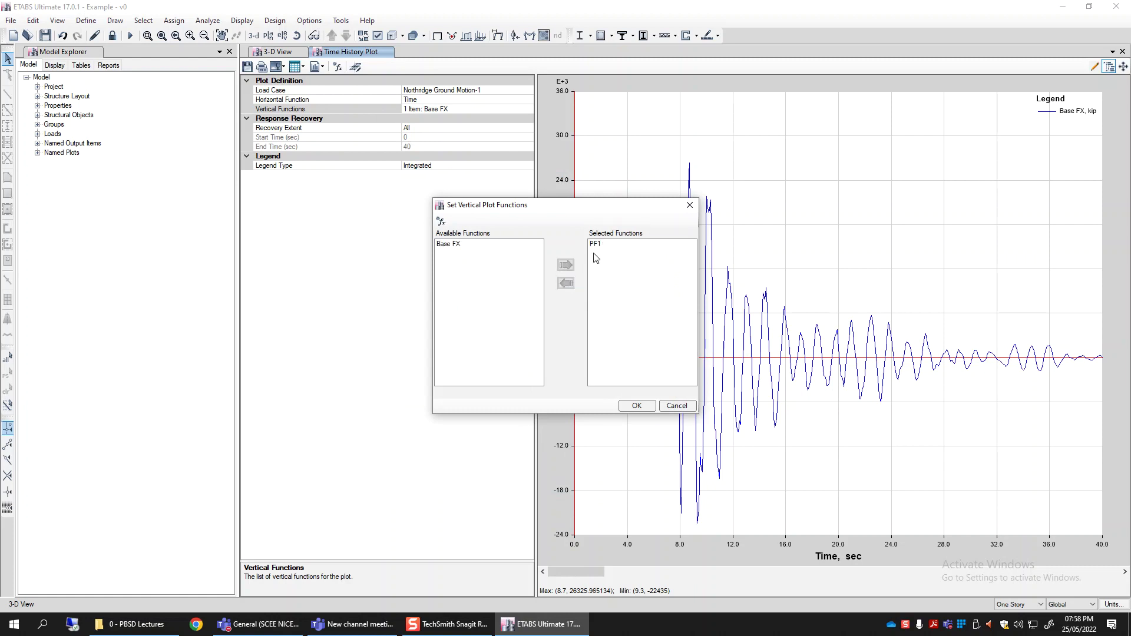
left_click(637, 405)
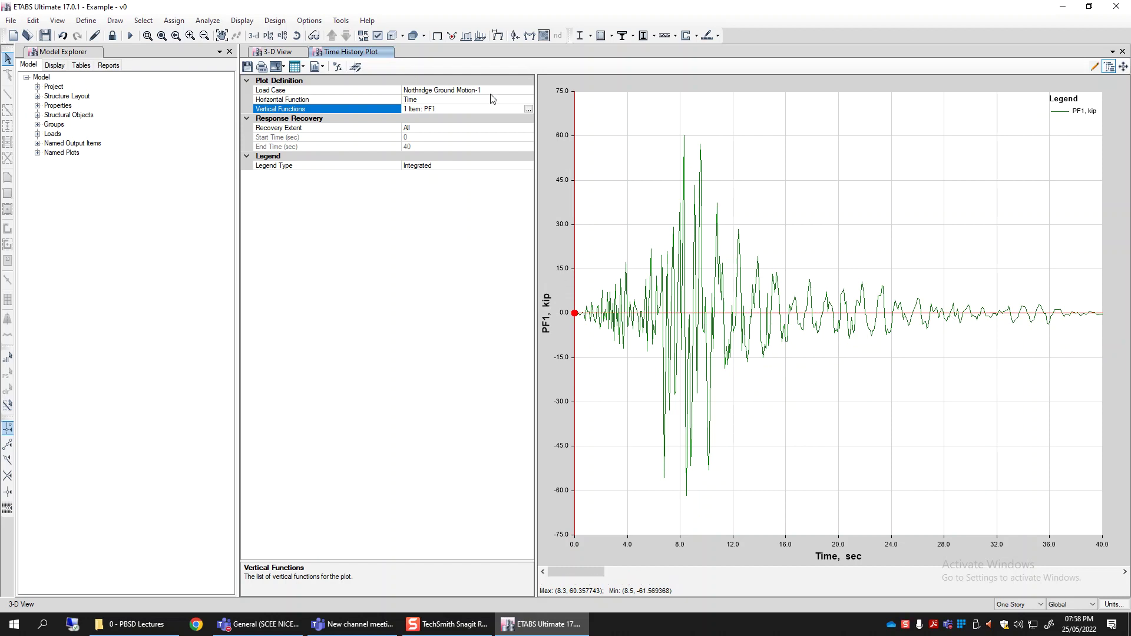
Step: Review the types of plot functions that can be added, and cancel without adding one
left_click(528, 109)
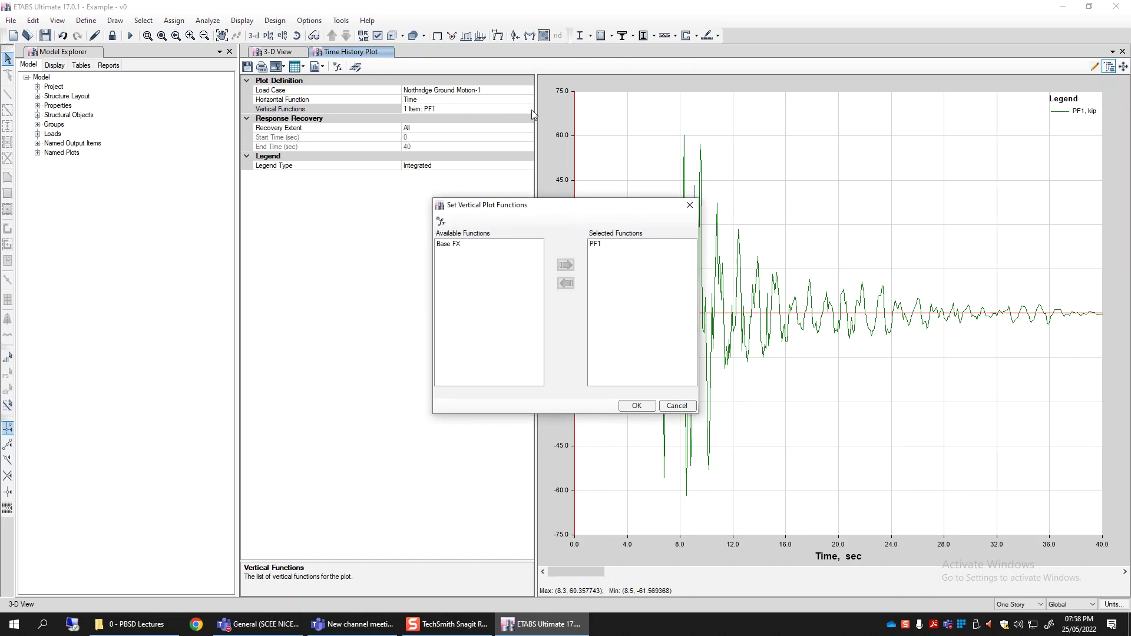
left_click(440, 219)
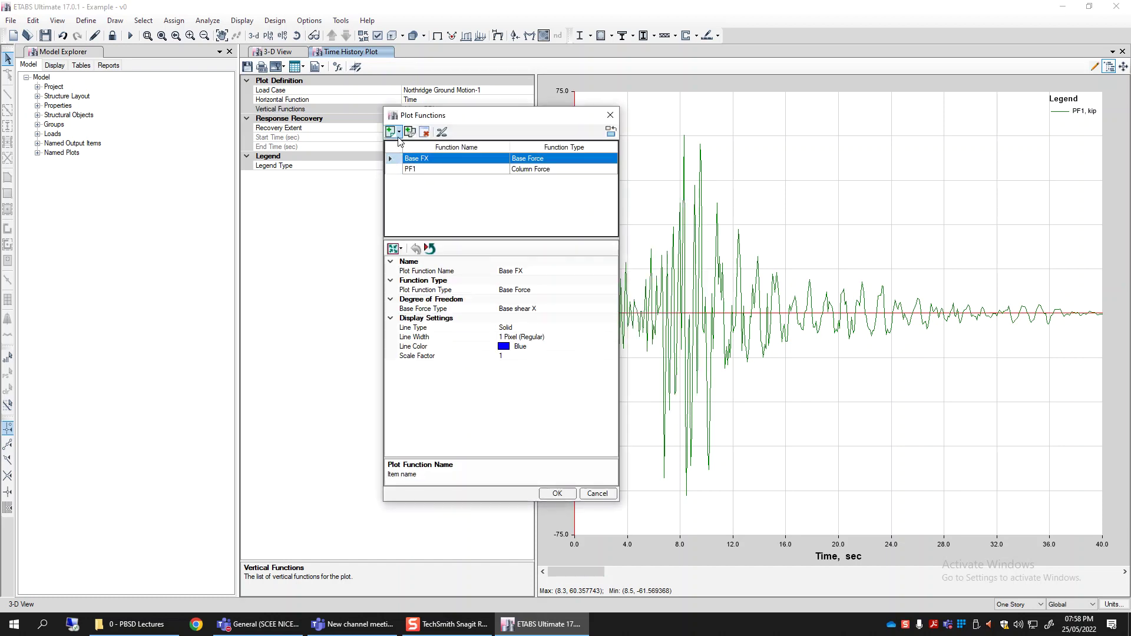
left_click(399, 132)
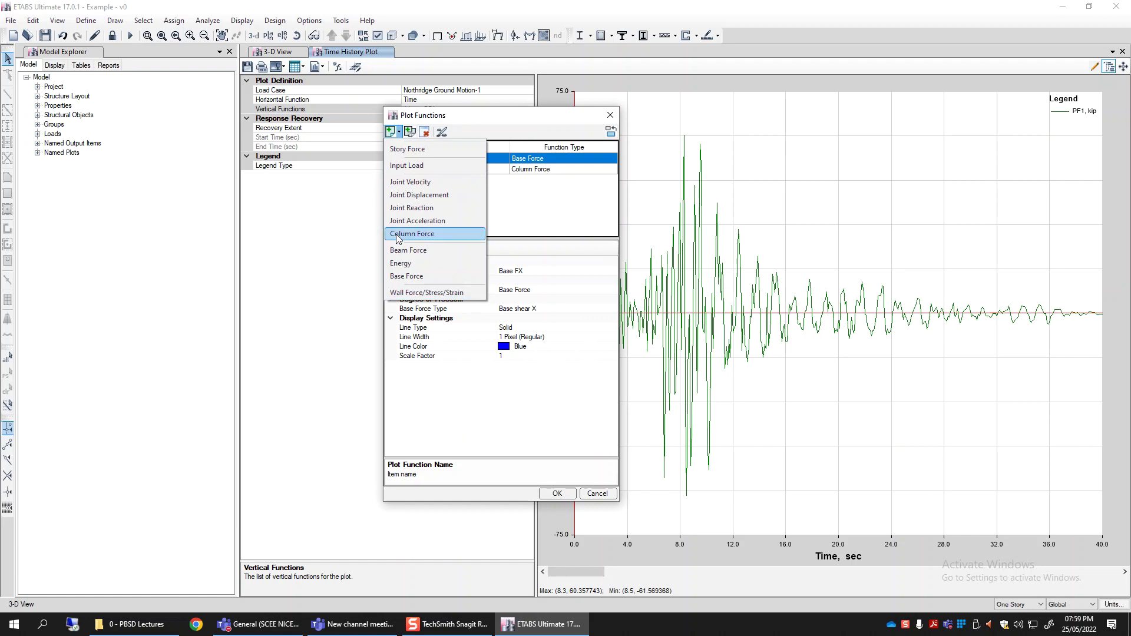
left_click(599, 491)
left_click(599, 490)
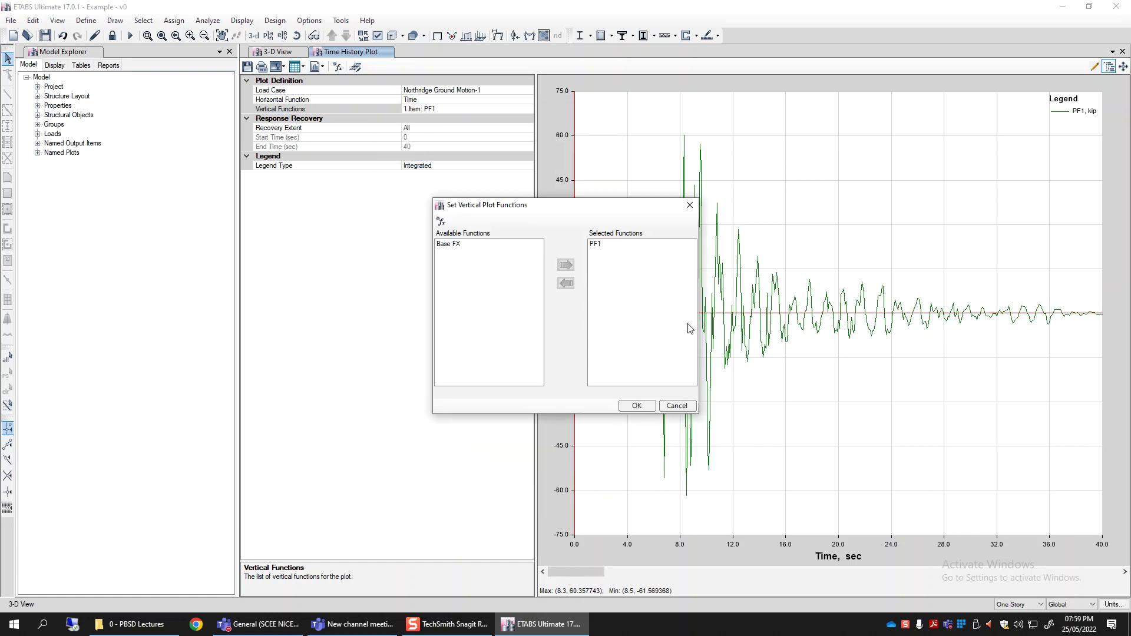
left_click(677, 406)
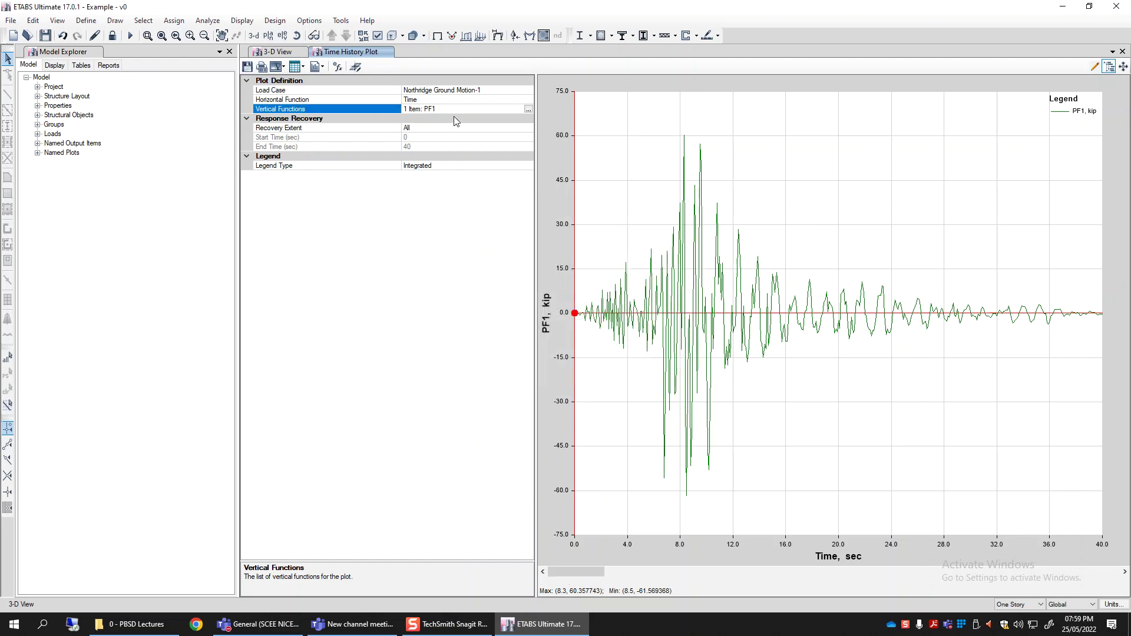
Step: Set the load case of the PF1 plot to Mode1_Push, keeping Step as the horizontal function
left_click(514, 92)
left_click(528, 91)
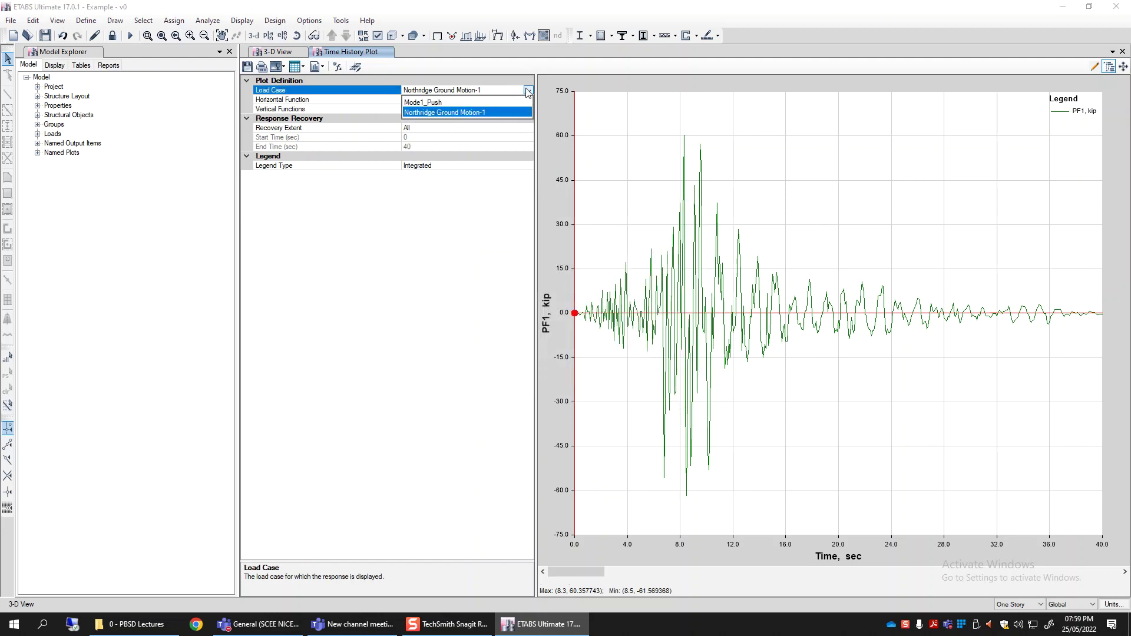
left_click(248, 21)
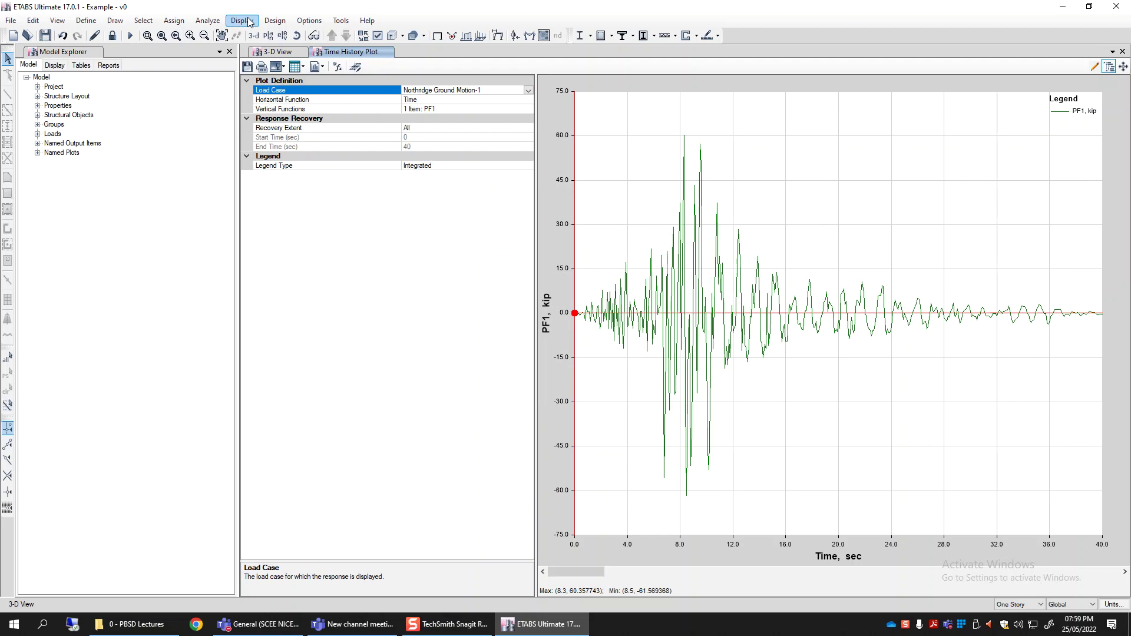
left_click(519, 90)
left_click(528, 91)
left_click(417, 106)
scroll(542, 92, "up", 1)
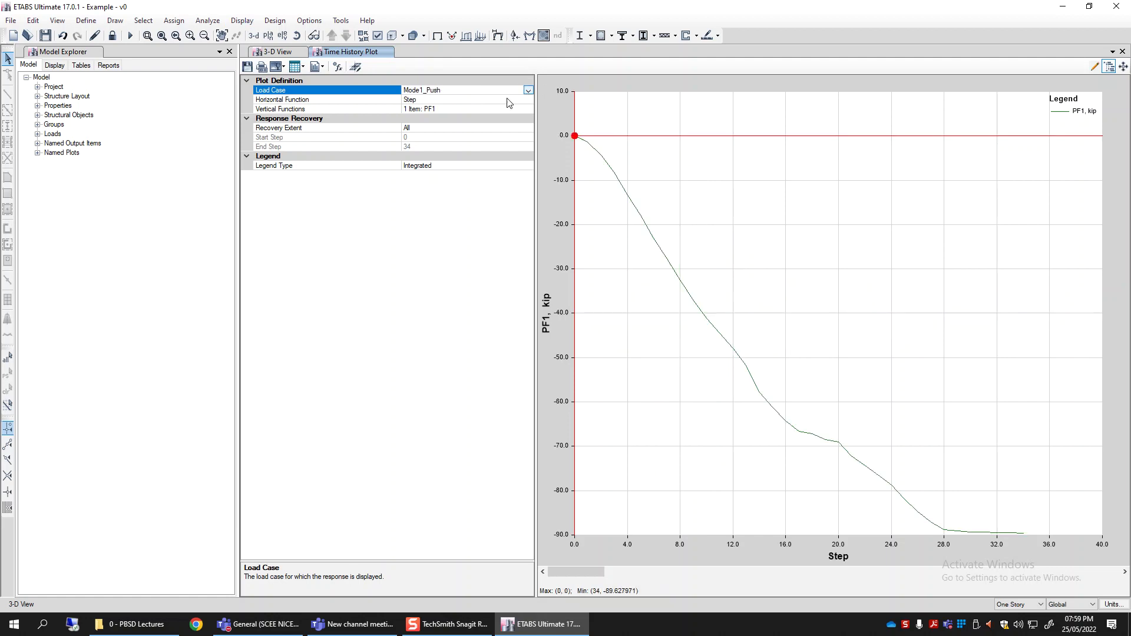
left_click(452, 100)
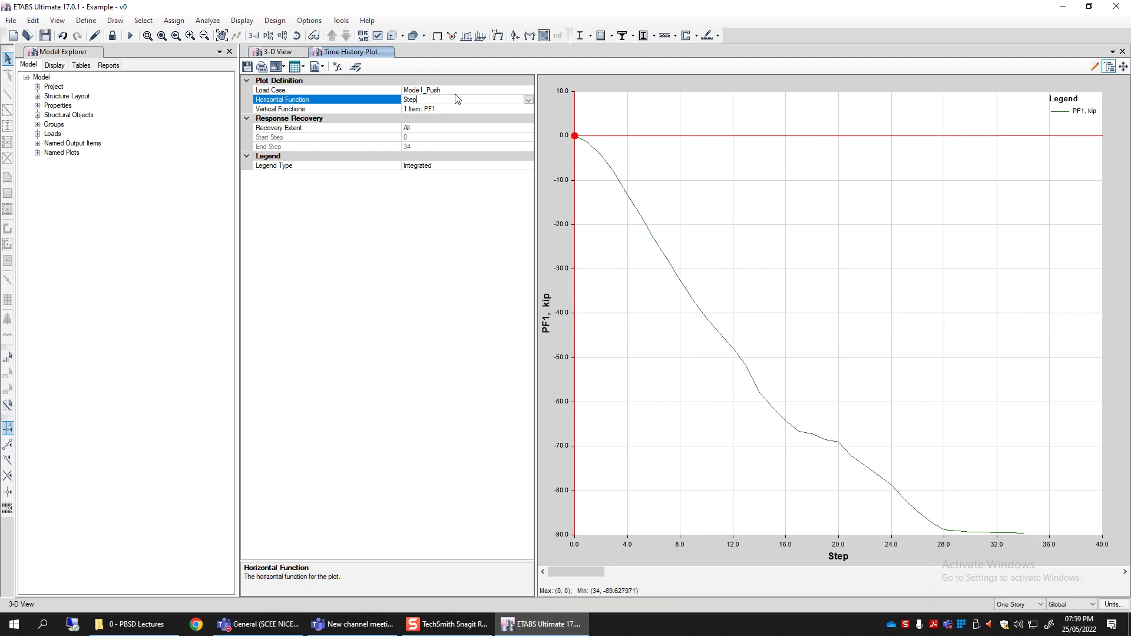
left_click(528, 100)
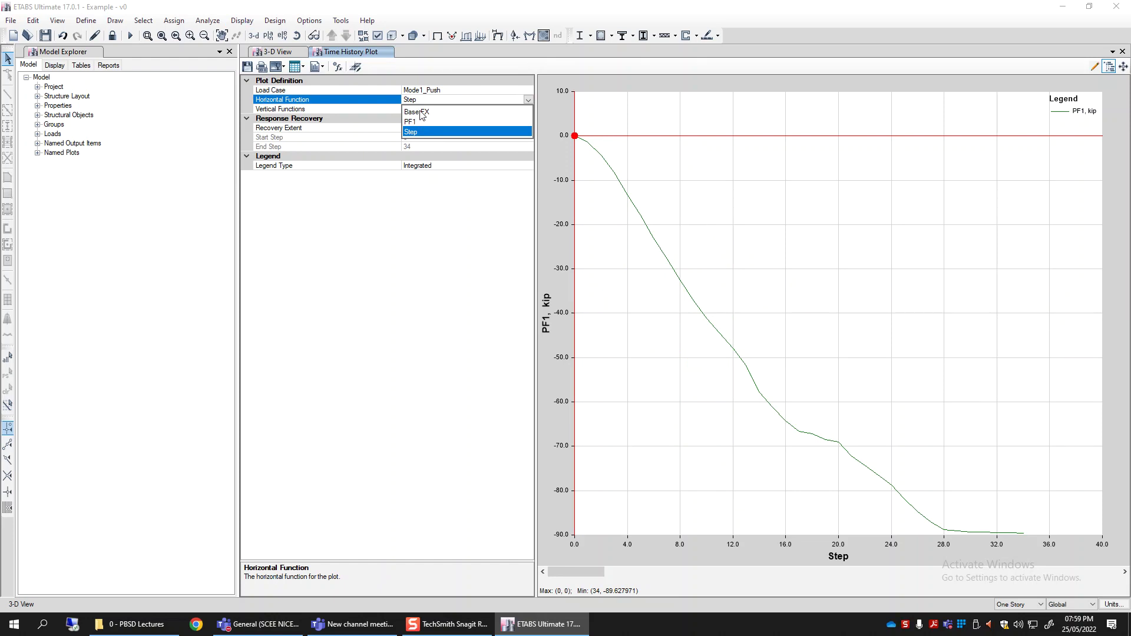
left_click(418, 132)
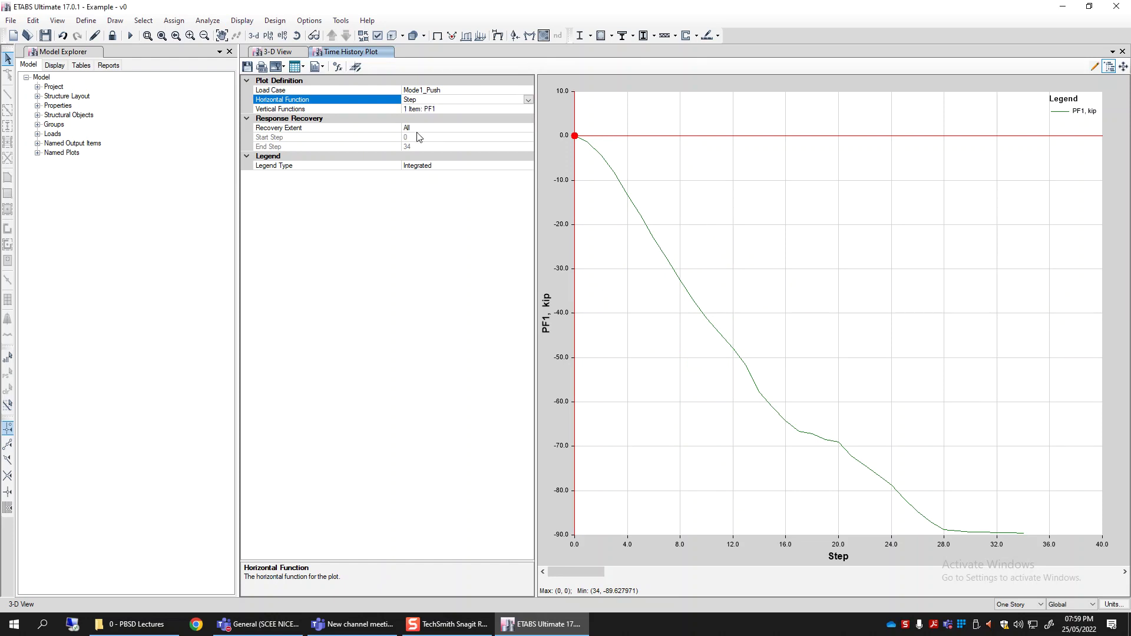
Step: Replace PF1 with Base FX as the plot's vertical function
left_click(447, 109)
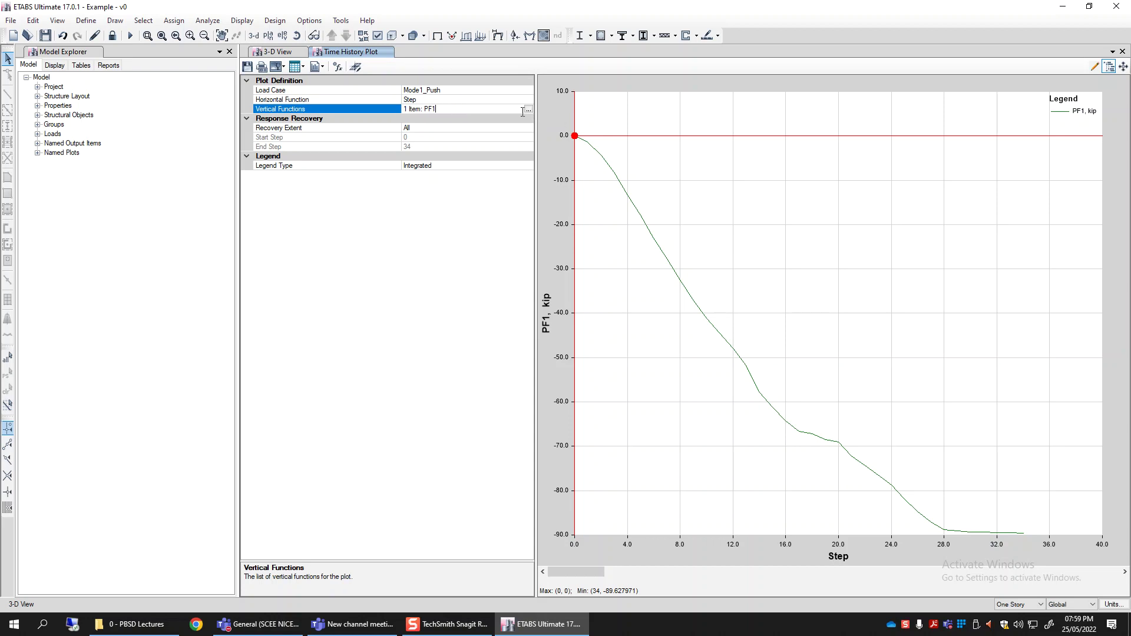
left_click(528, 111)
left_click(451, 244)
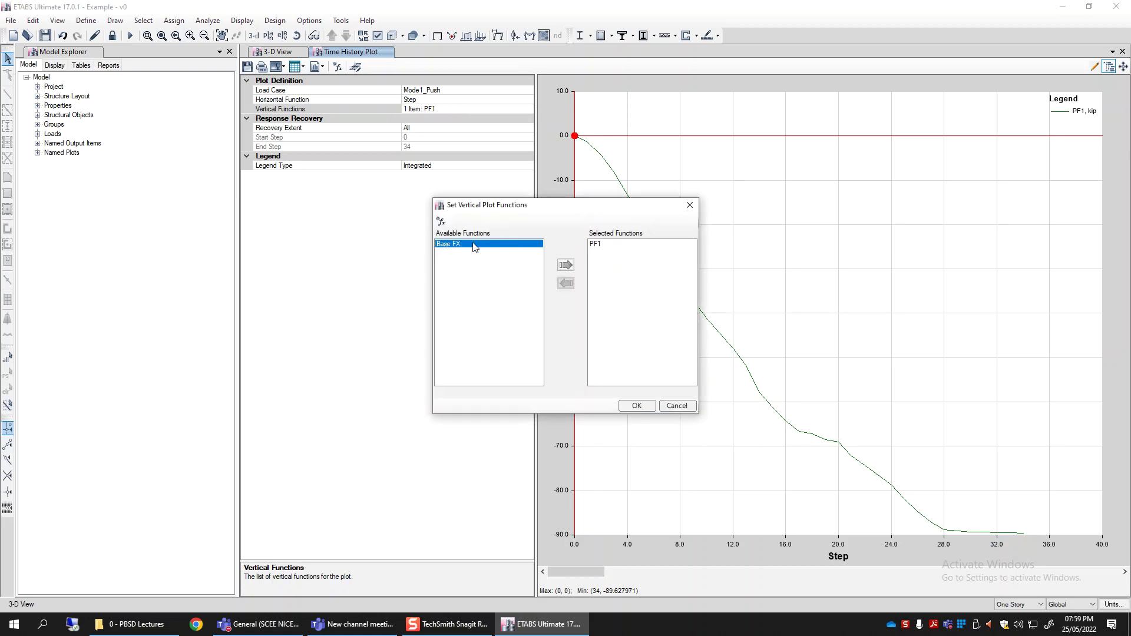
left_click(566, 265)
left_click(598, 244)
left_click(597, 251)
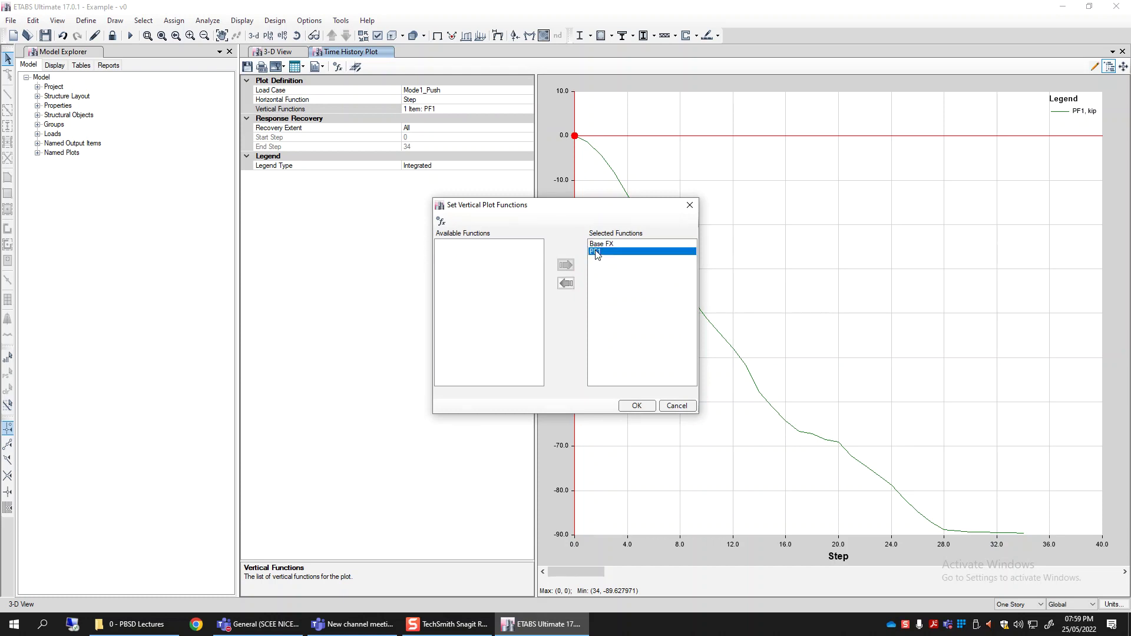
left_click(566, 284)
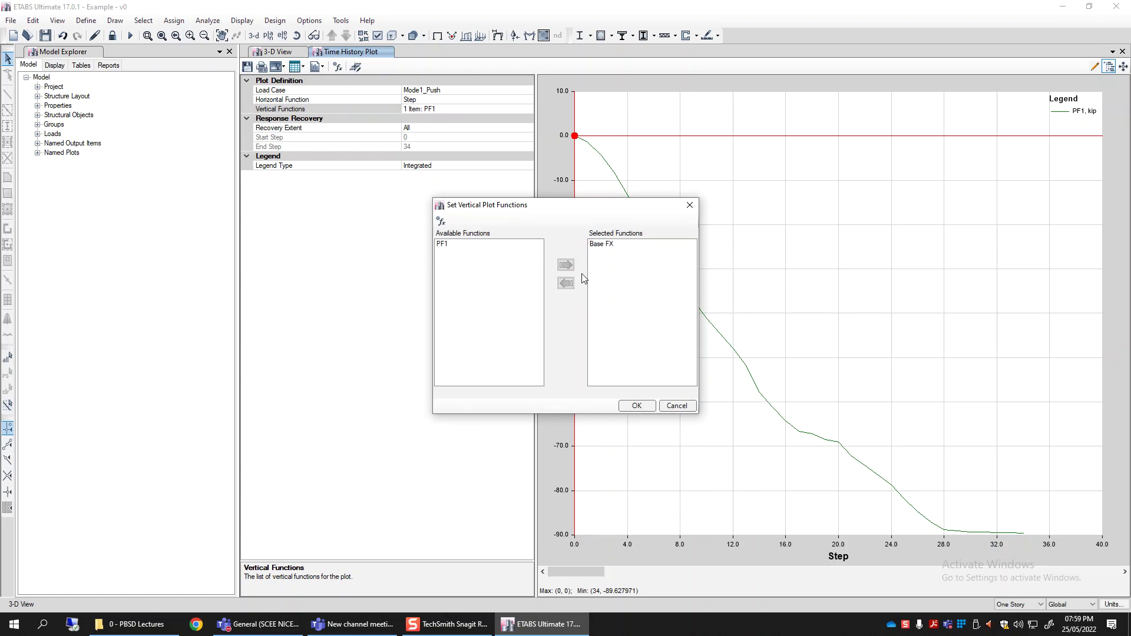
left_click(636, 406)
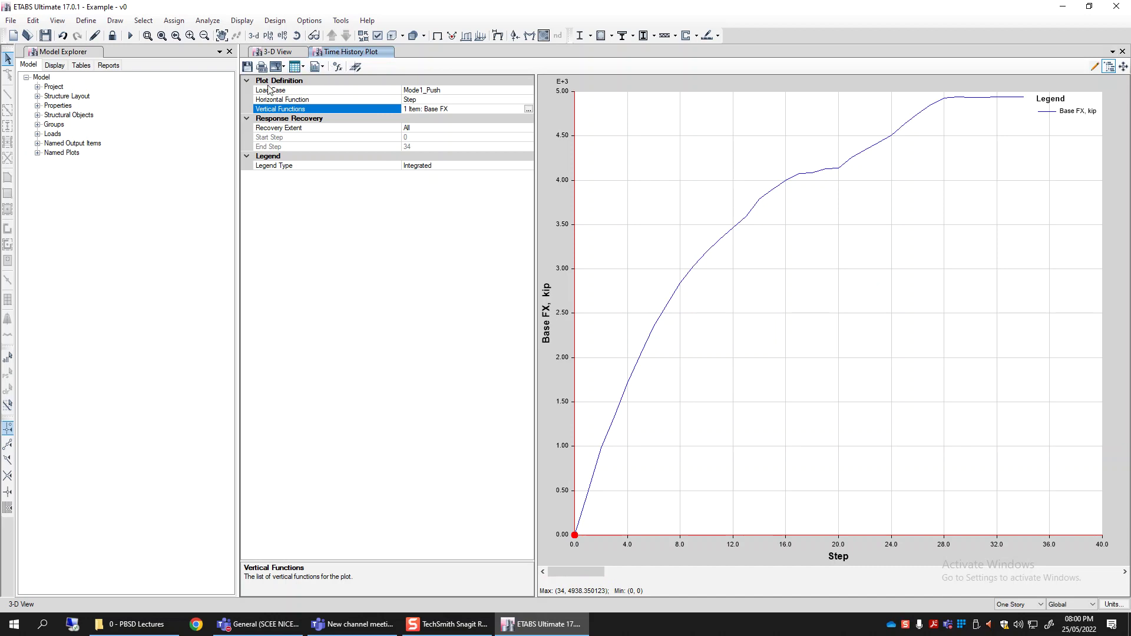
Step: Display the static pushover curve of base shear versus monitored displacement for Mode1_Push and expand its force-displacement curve settings
left_click(242, 21)
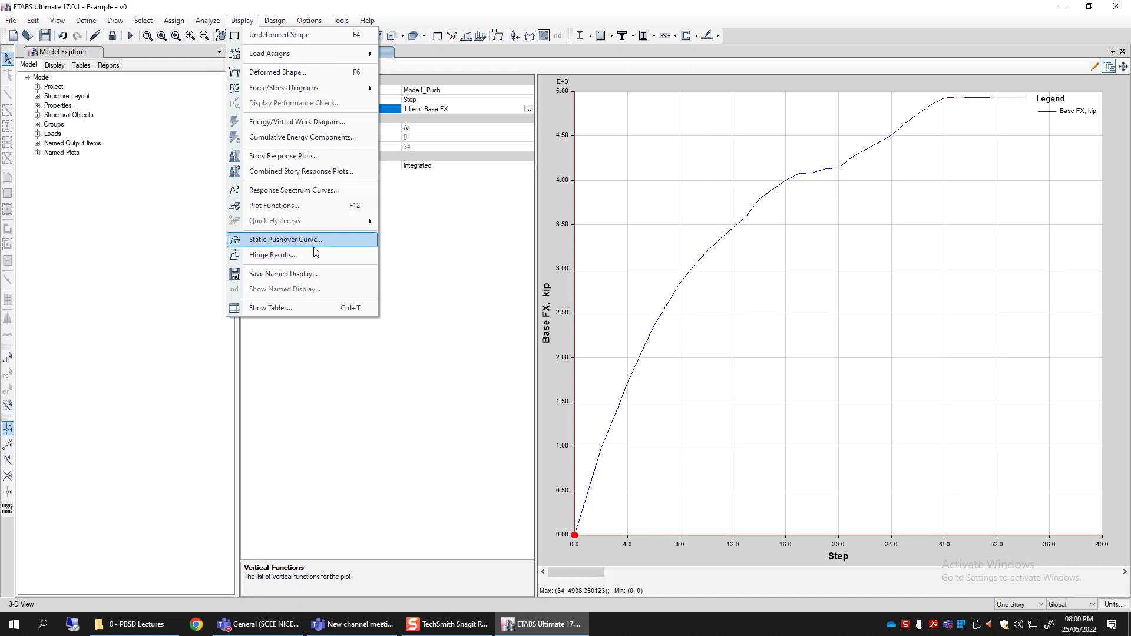
left_click(344, 245)
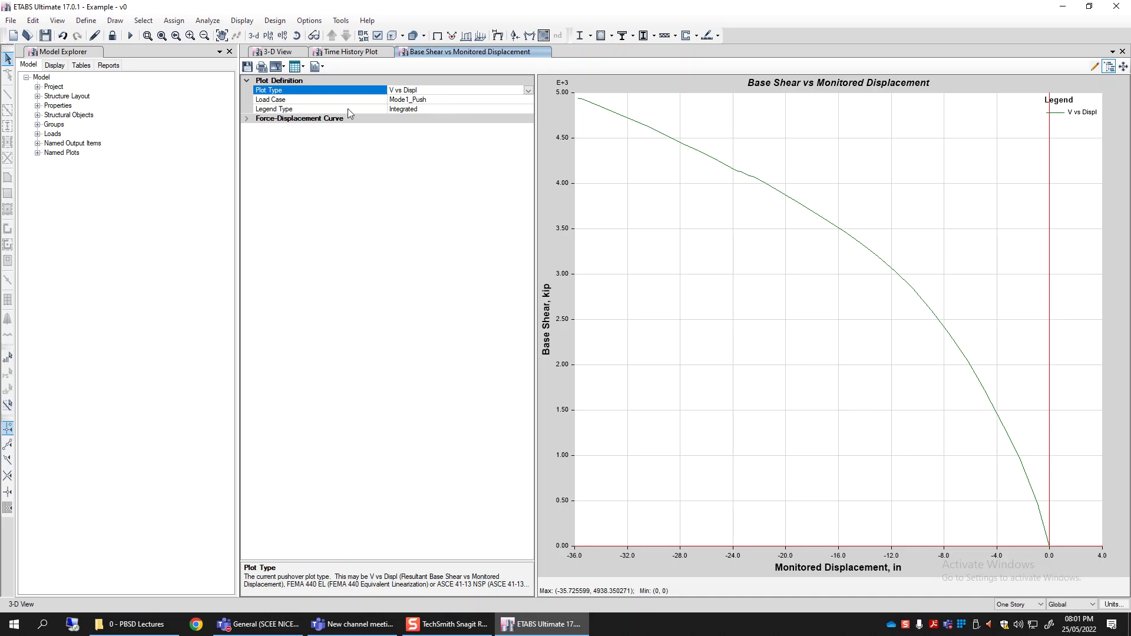
left_click(250, 121)
Step: Display the story response plot of maximum story displacement for the Modal case
left_click(246, 23)
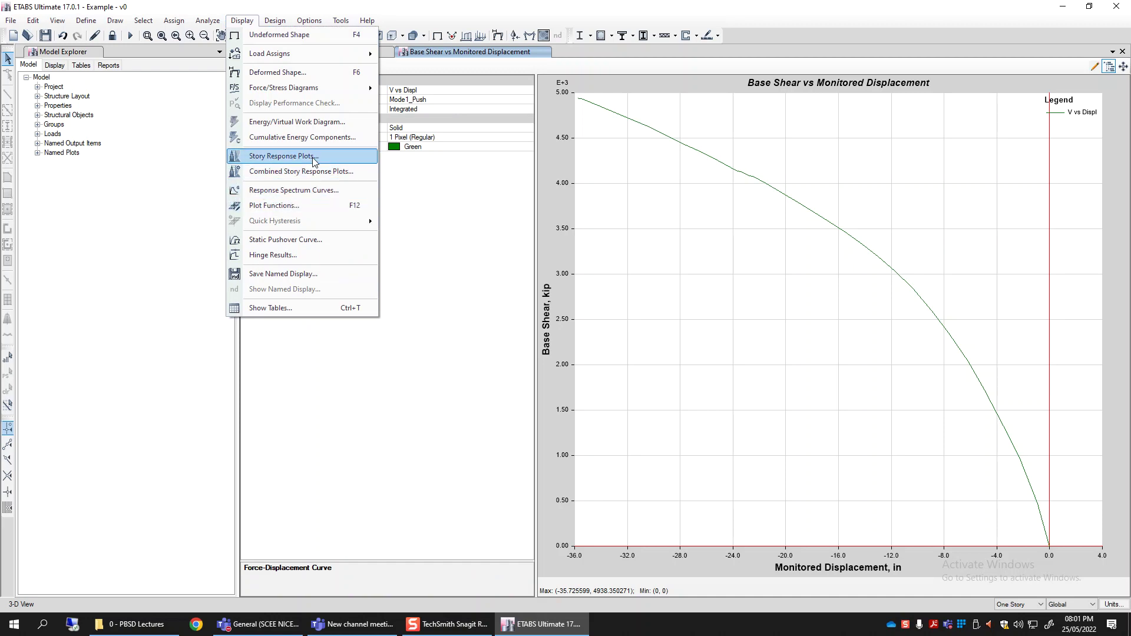
left_click(268, 157)
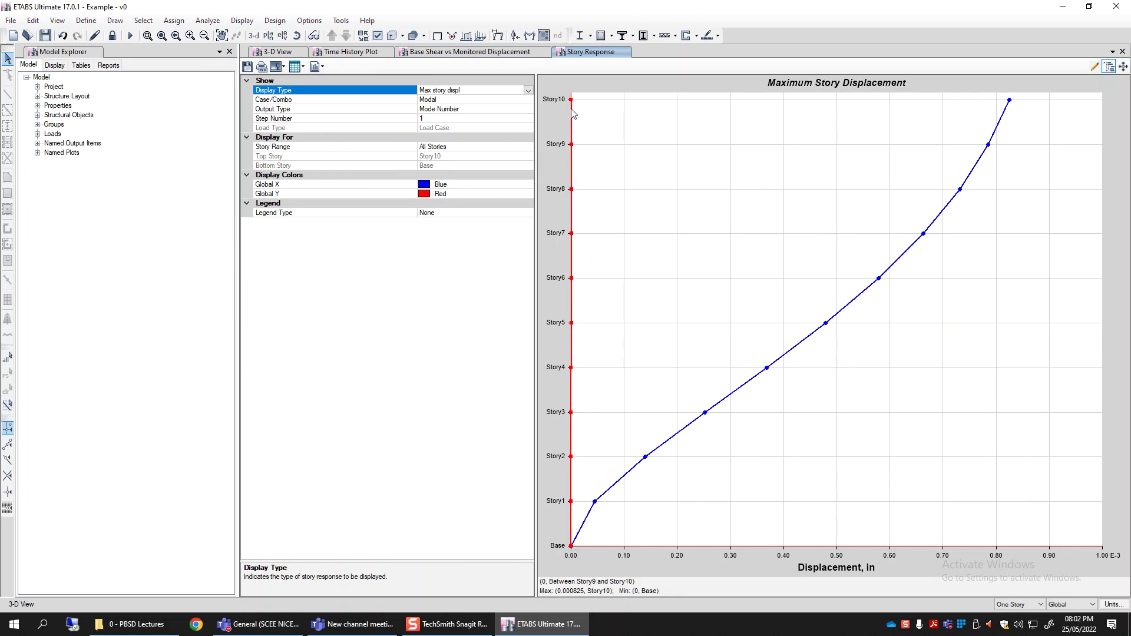
Step: View the animated combined story response plots for Northridge Ground Motion-1 at the fastest animation speed
left_click(242, 20)
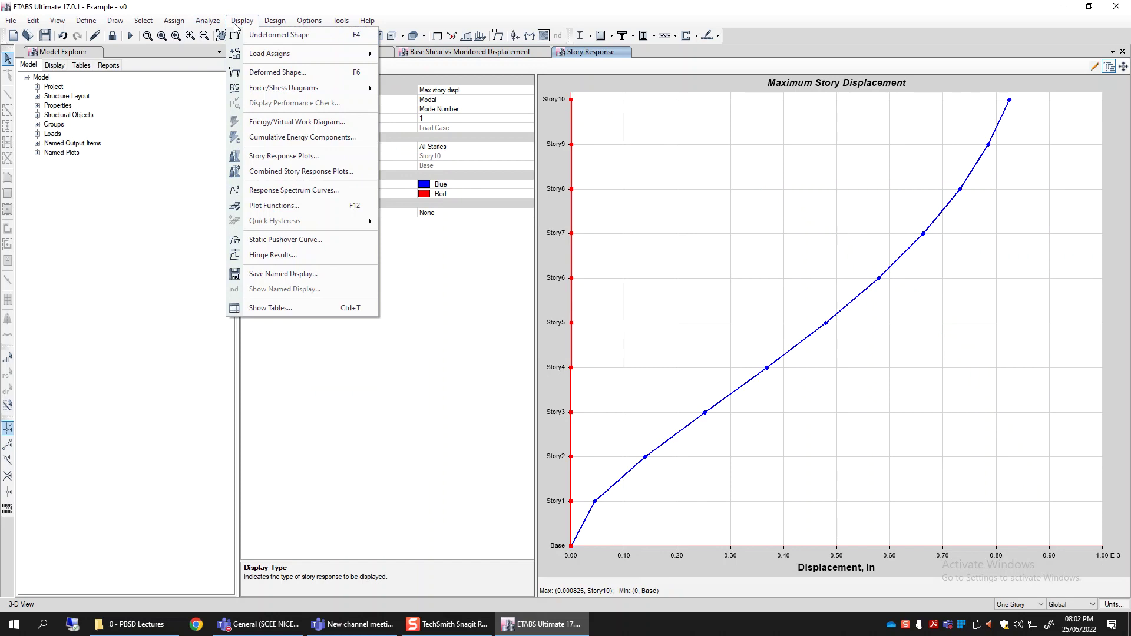
left_click(359, 177)
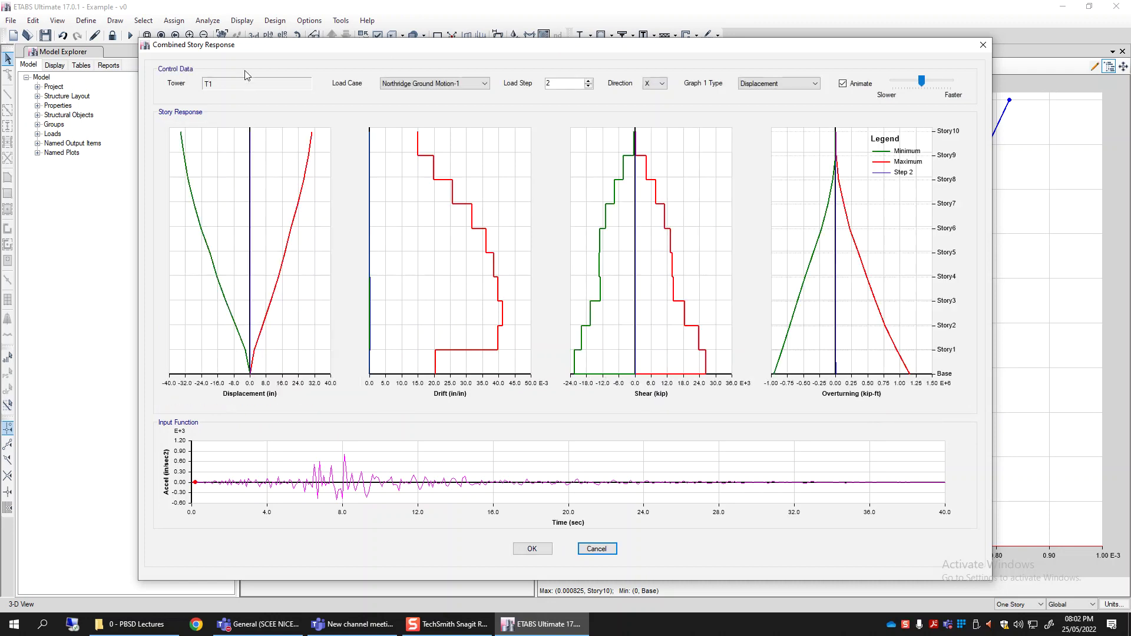
mouse_move(421, 50)
left_mouse_down()
mouse_move(418, 37)
mouse_move(430, 40)
left_mouse_up()
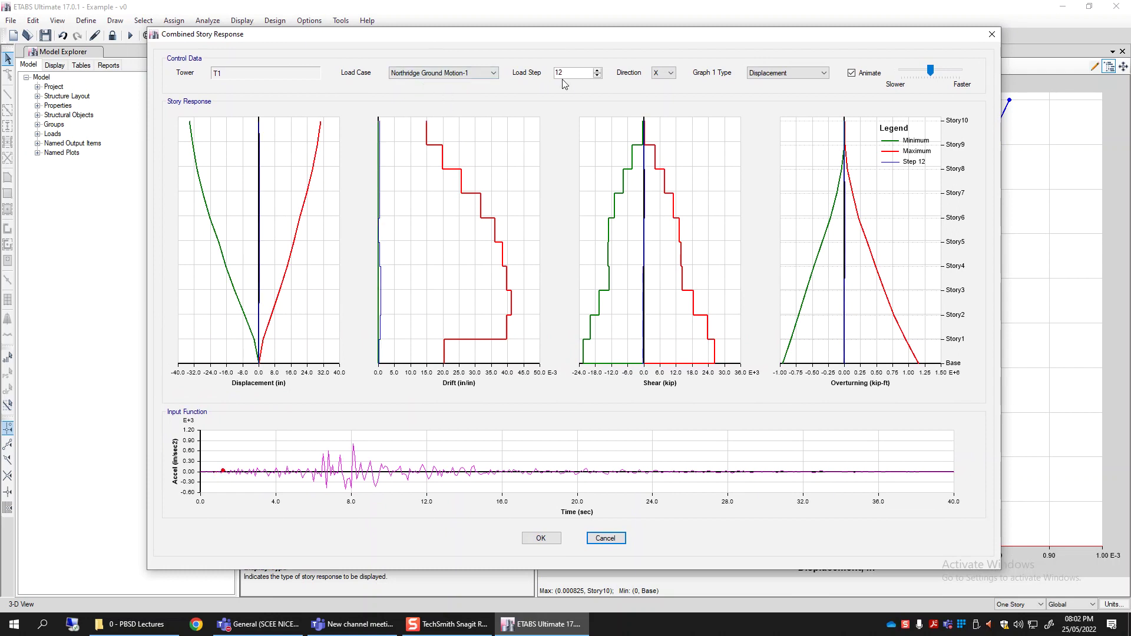
left_click(433, 73)
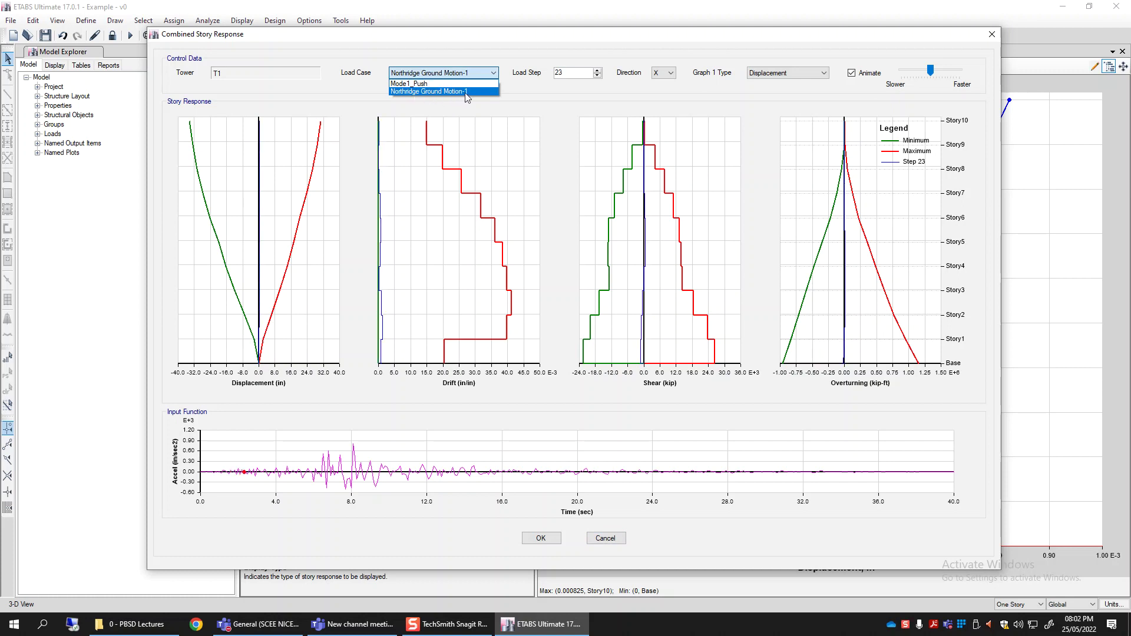
left_click(425, 92)
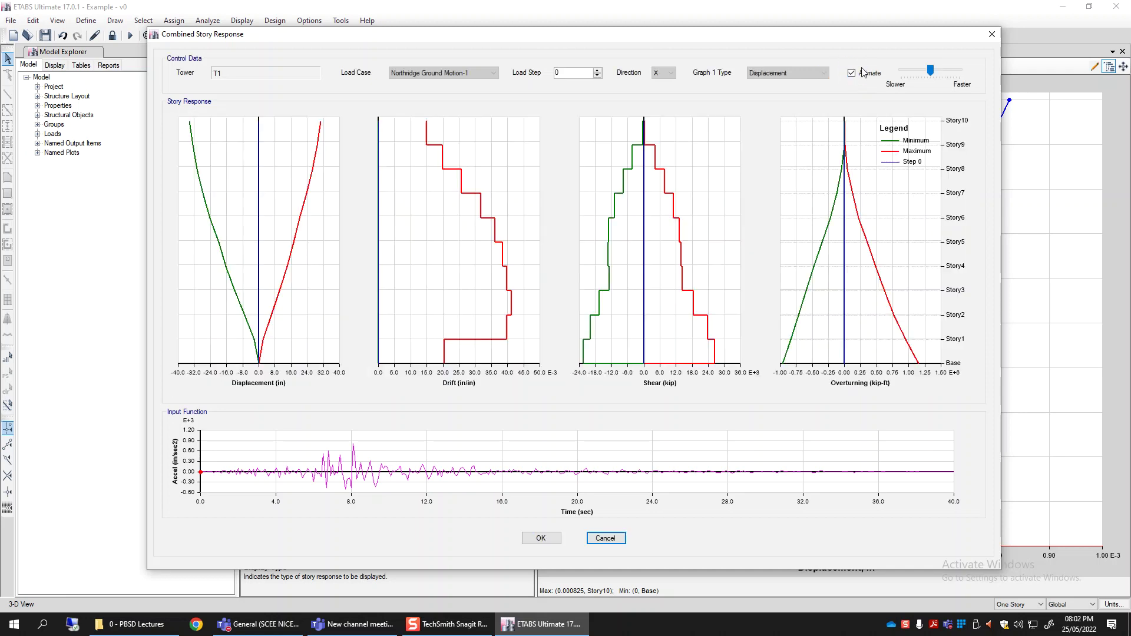
left_click_drag(930, 71, 971, 74)
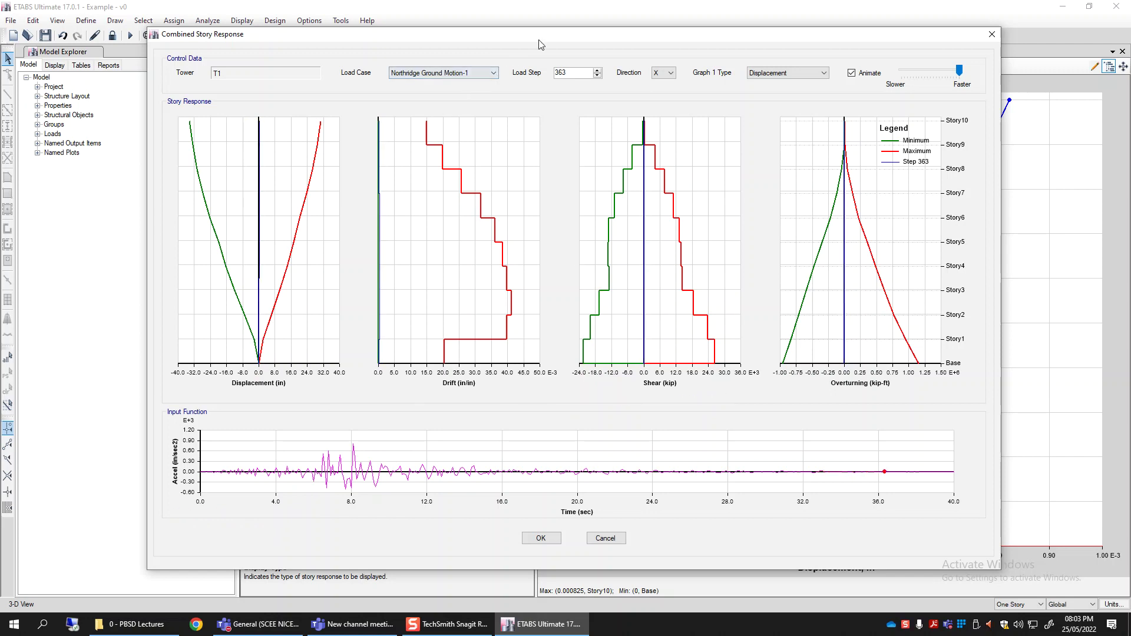
left_click_drag(539, 40, 546, 29)
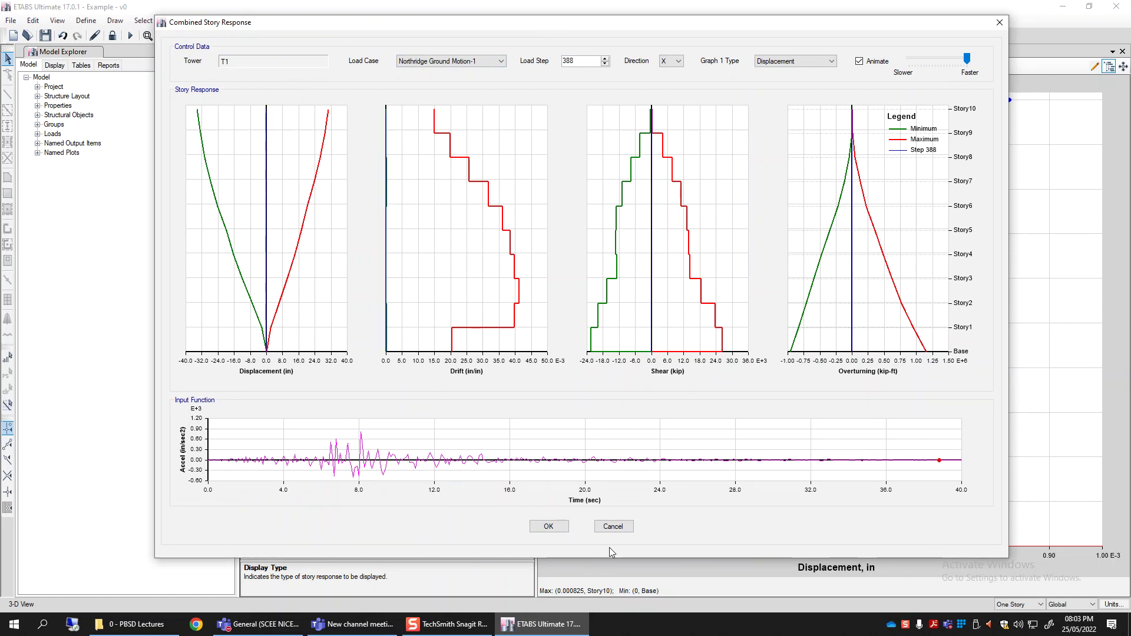
Step: View the combined story response for Mode1_Push at a slightly slower animation speed, and close the plots without saving changes
left_click(420, 61)
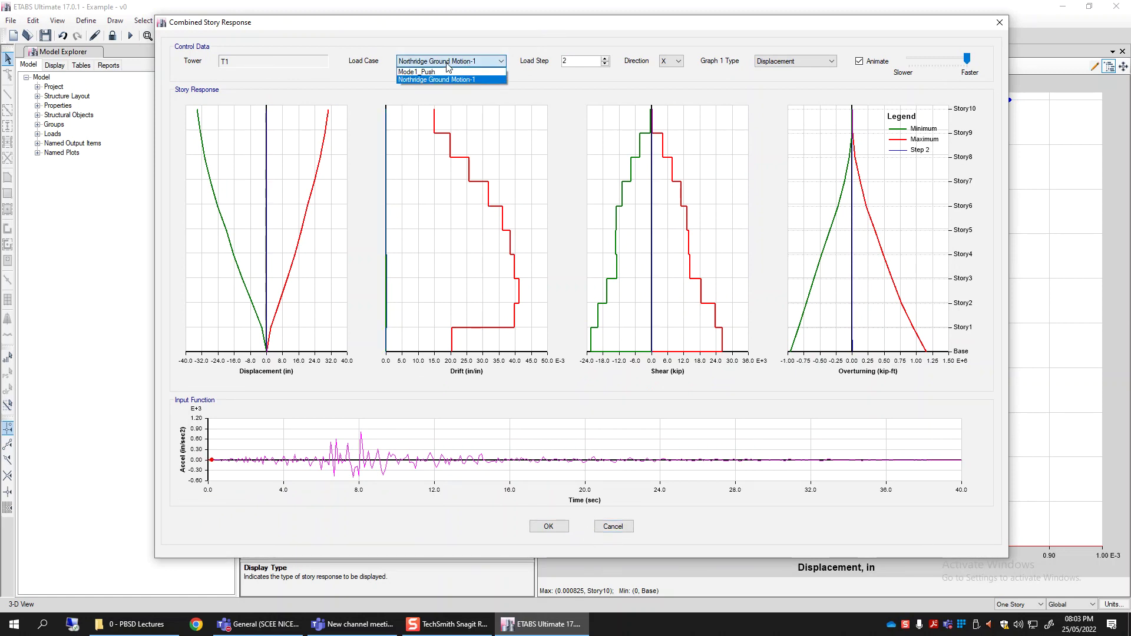
left_click(417, 72)
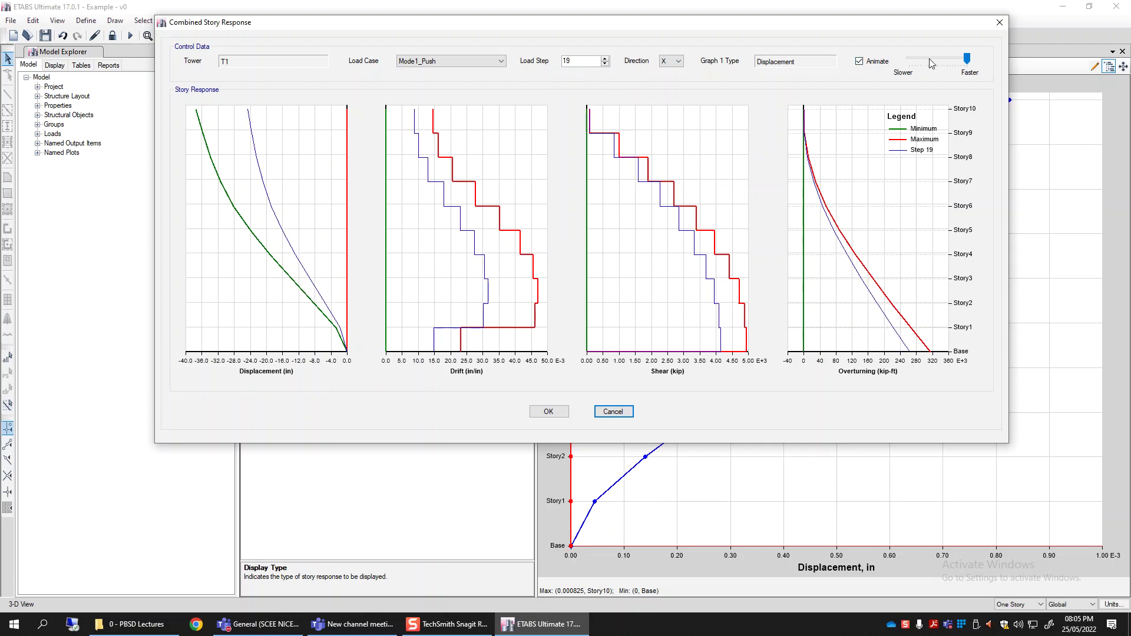
left_click_drag(967, 64, 956, 66)
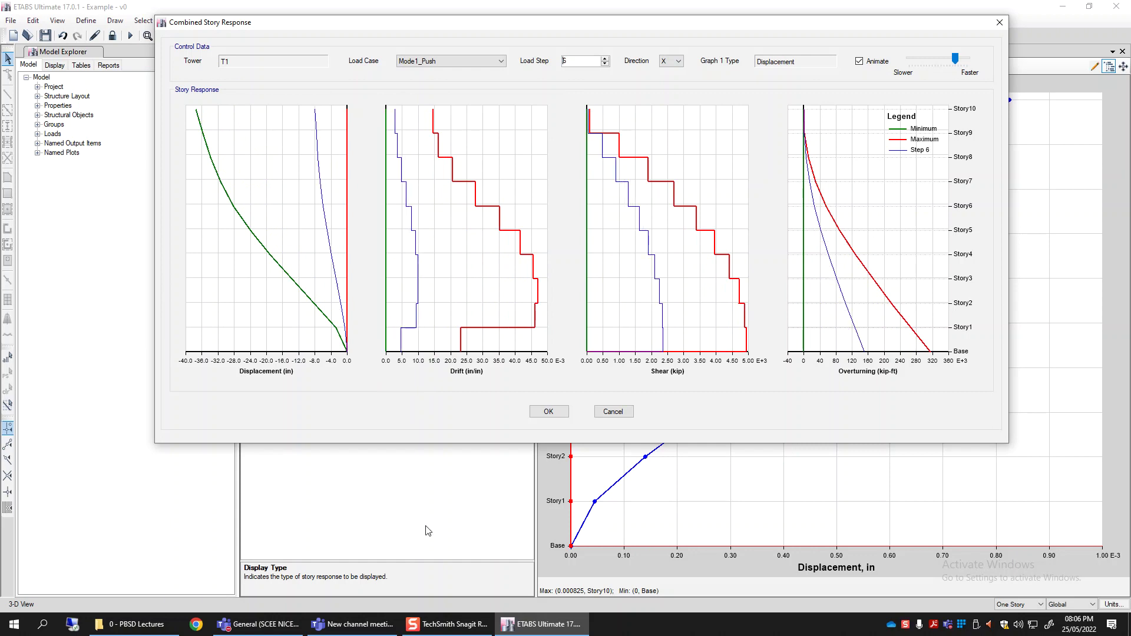
left_click_drag(322, 22, 327, 45)
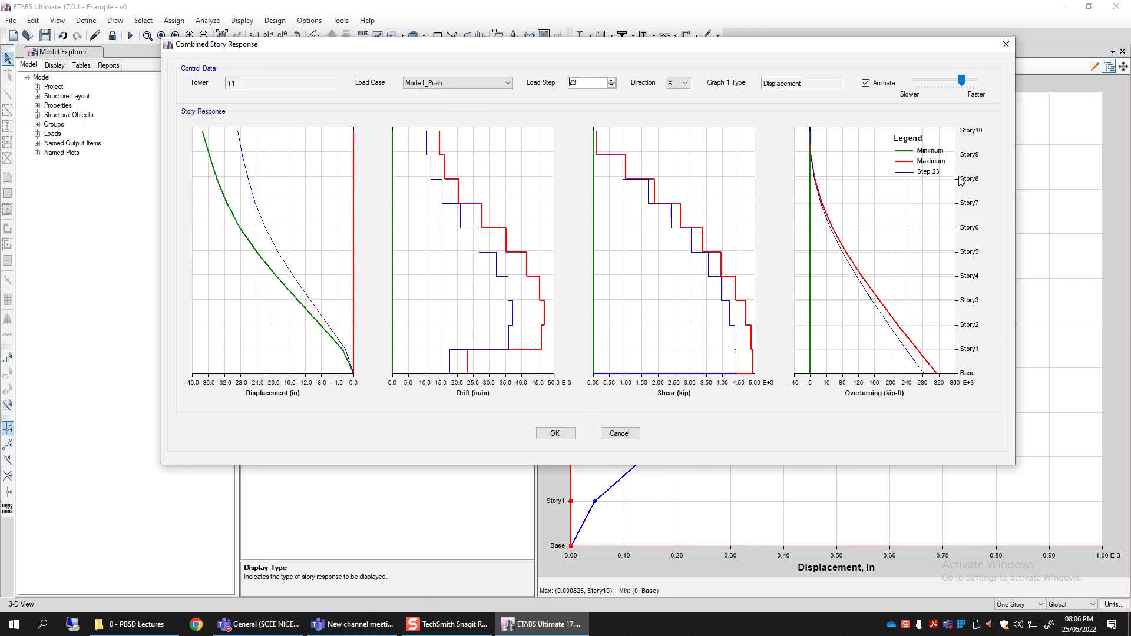
left_click(624, 434)
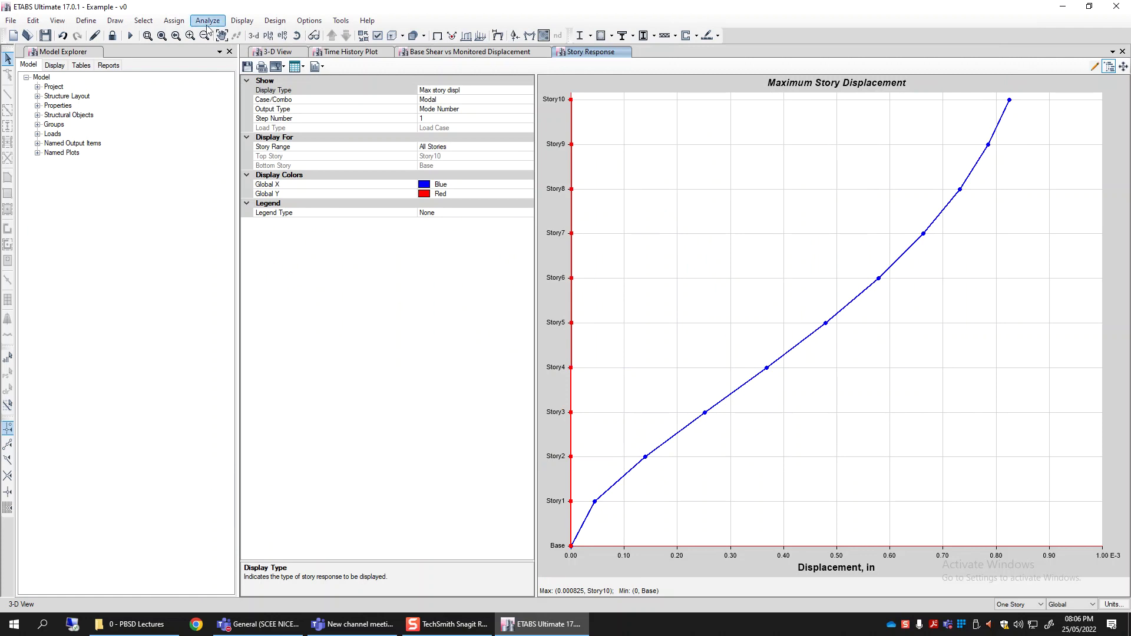
Step: Open the list of available result display commands
left_click(208, 23)
mouse_move(236, 21)
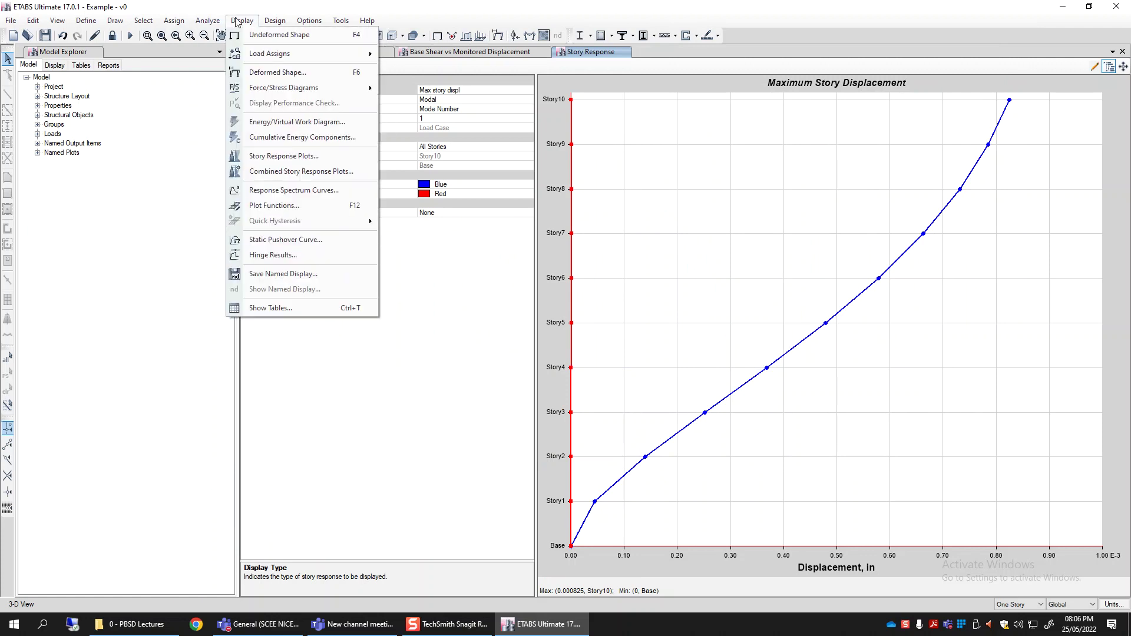